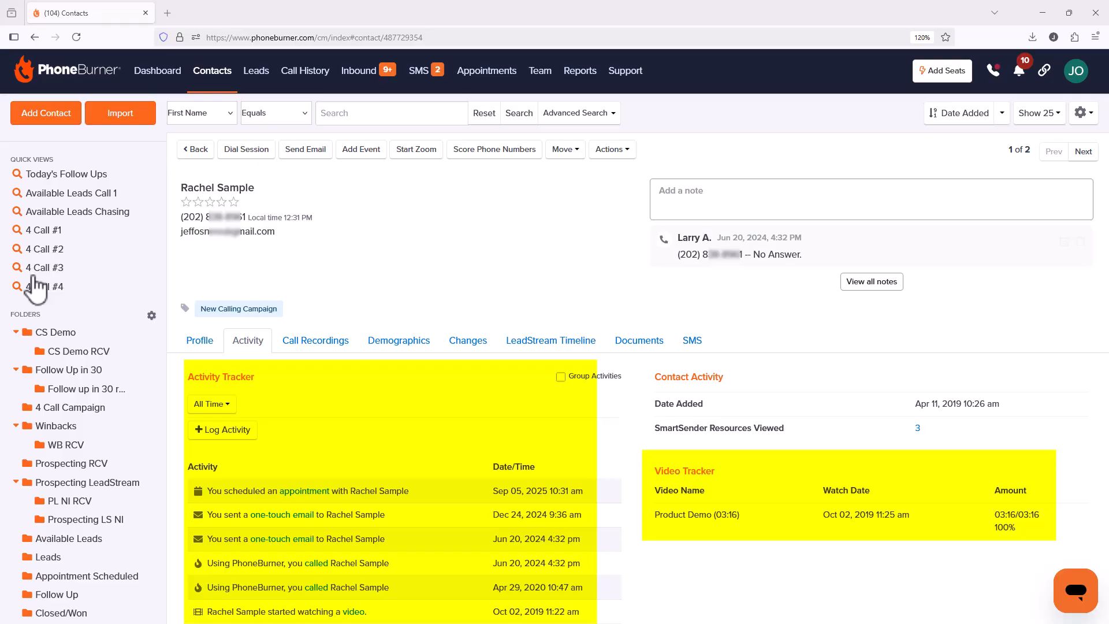
Step: Start a new custom report and name it "New Activity Report"
click(585, 76)
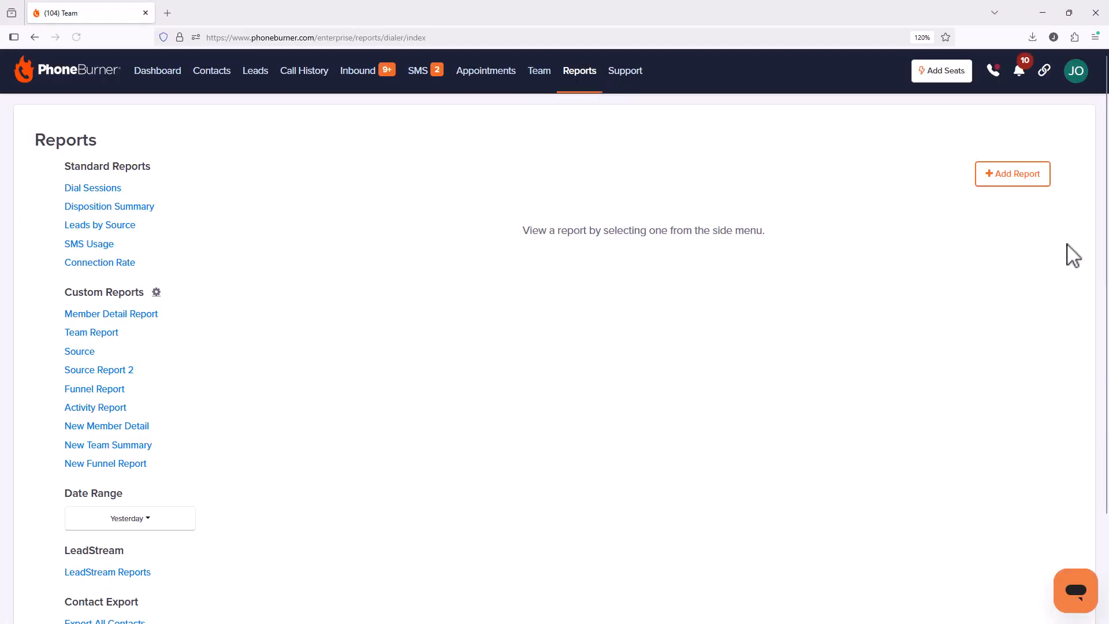
click(1023, 184)
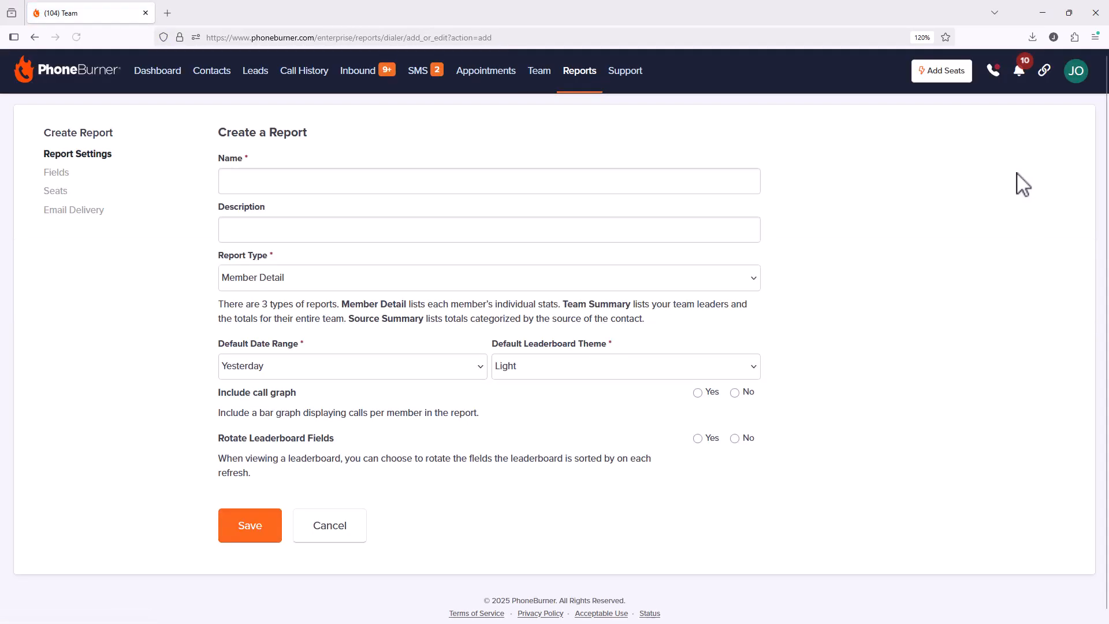
click(322, 194)
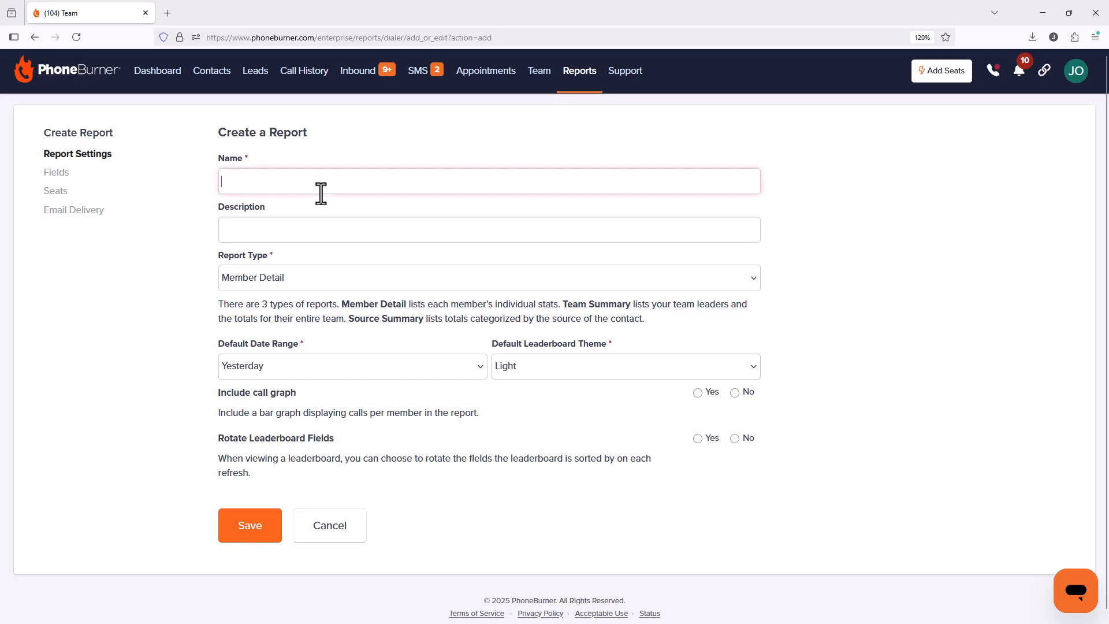
text(New Ac)
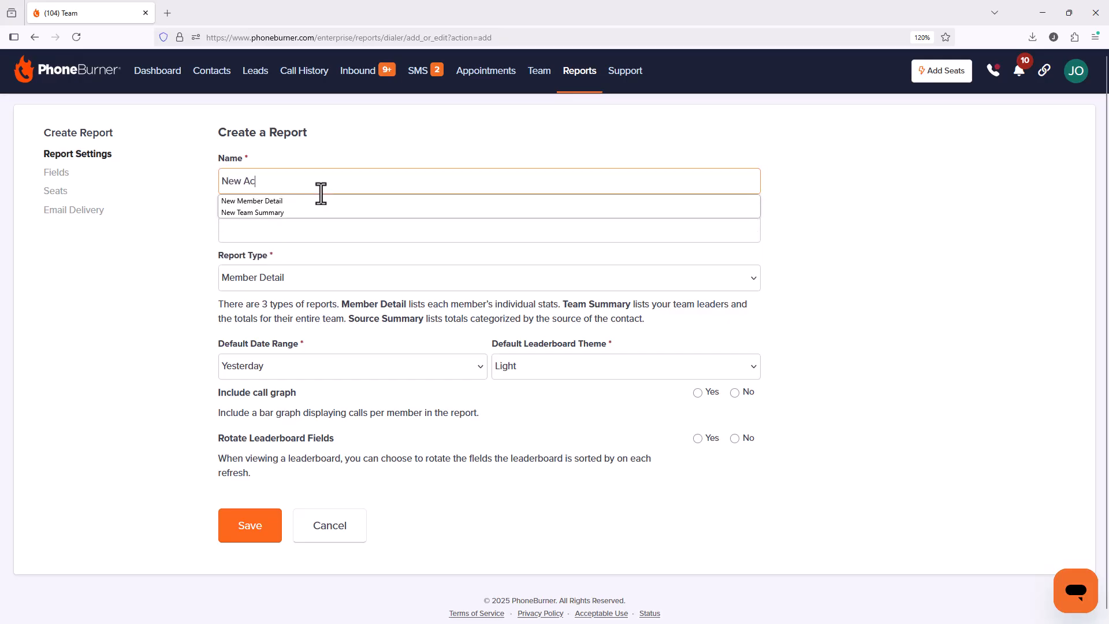
text(tivity Report)
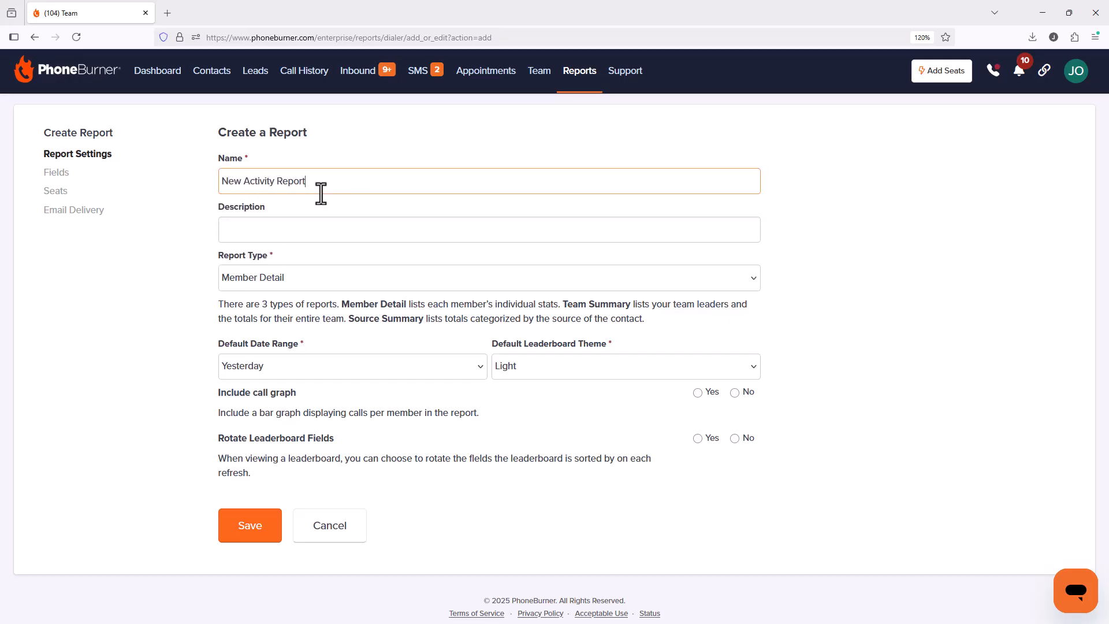
click(345, 223)
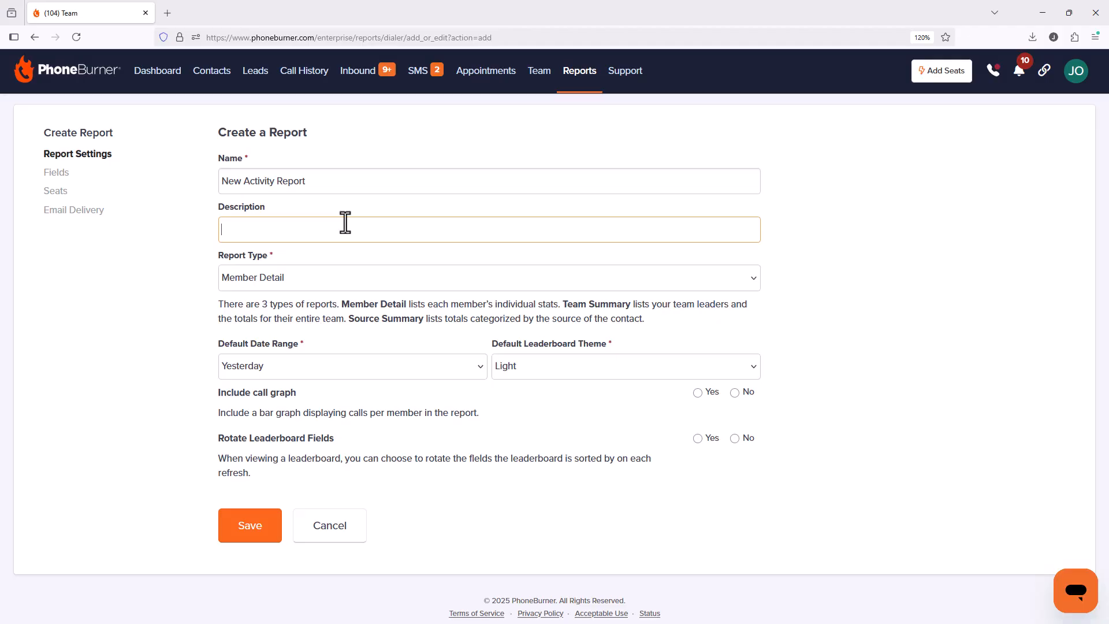
Step: Set the report's default date range to Last 365 days
click(303, 378)
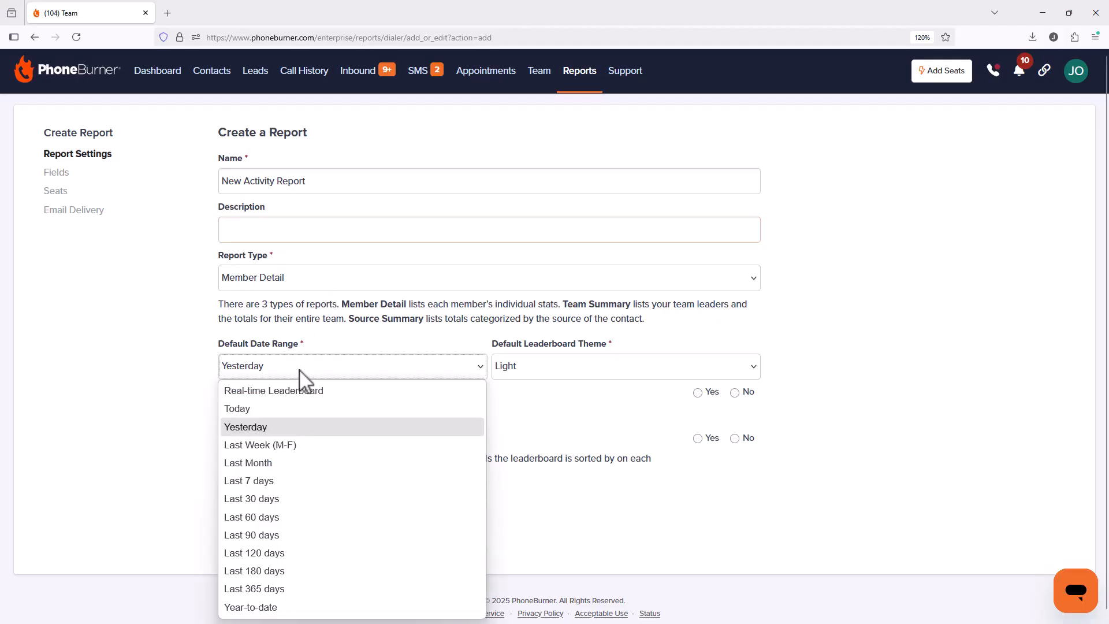
click(282, 498)
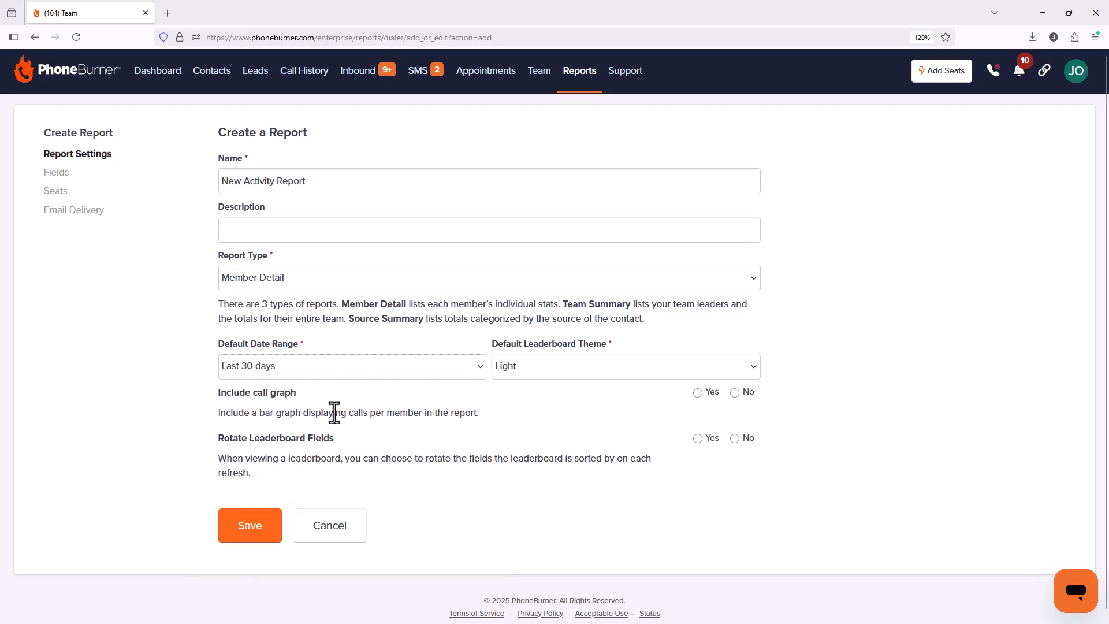
click(371, 371)
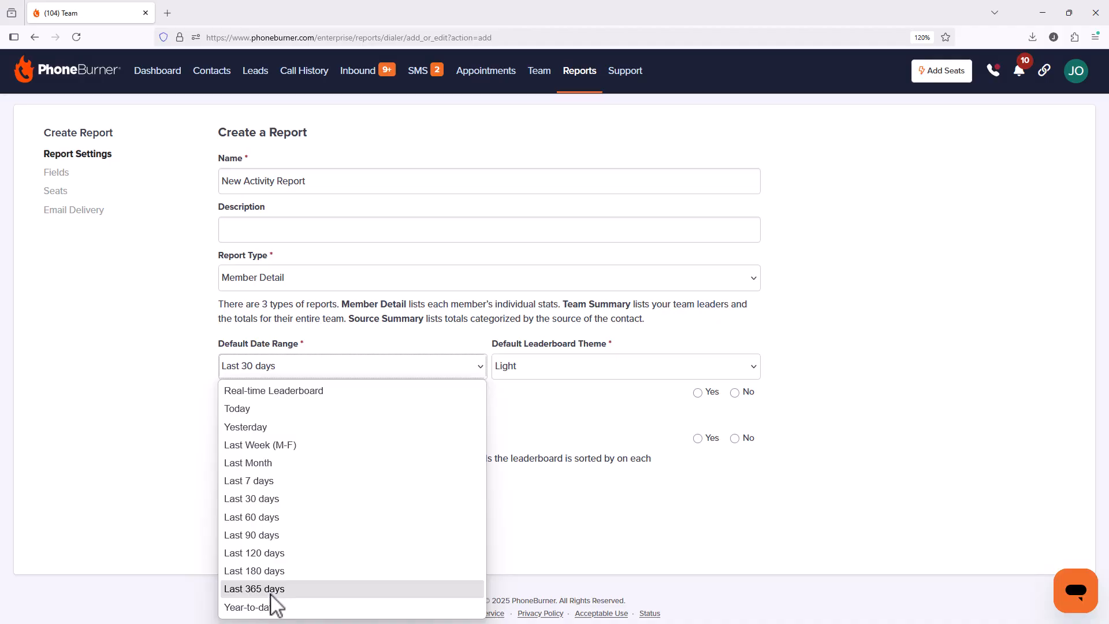
click(254, 588)
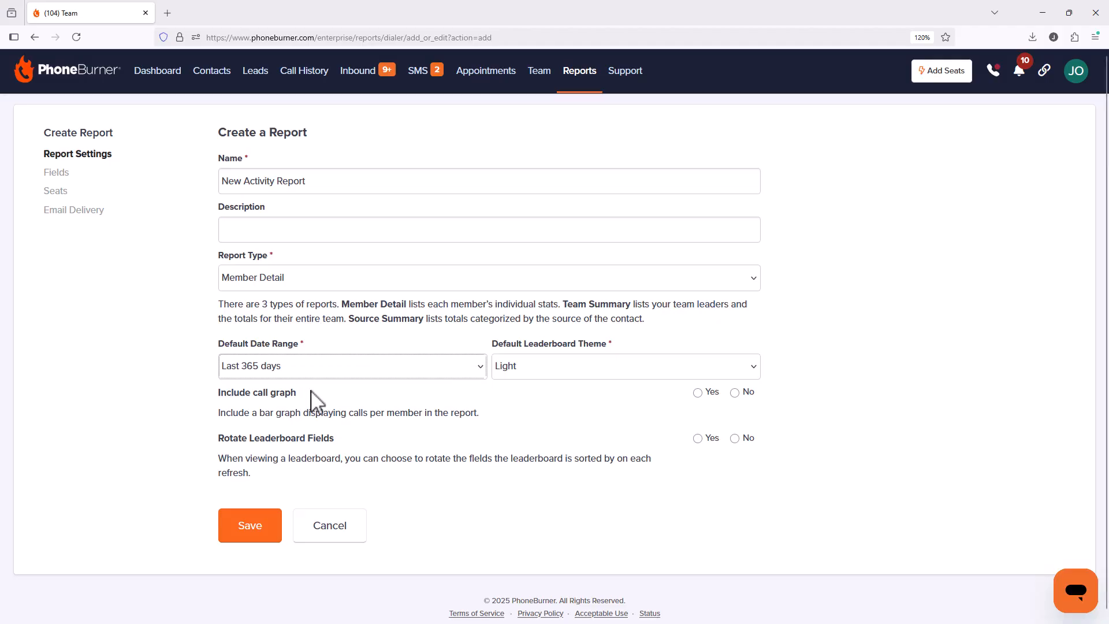
Step: Include the call graph, turn off rotating leaderboard fields, and save the report settings
click(699, 395)
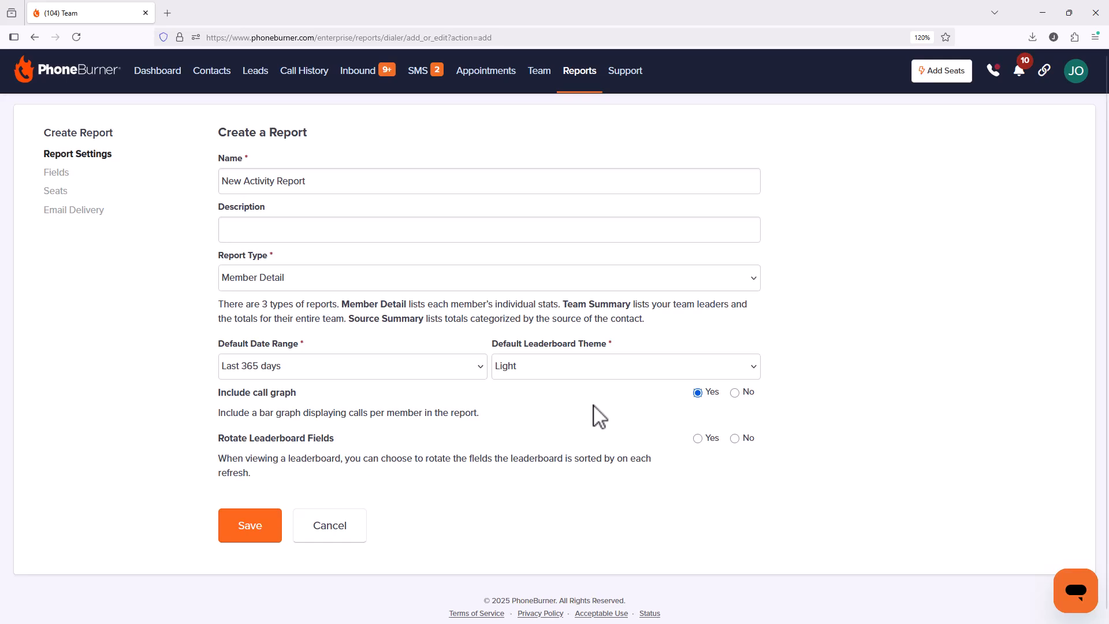
click(736, 438)
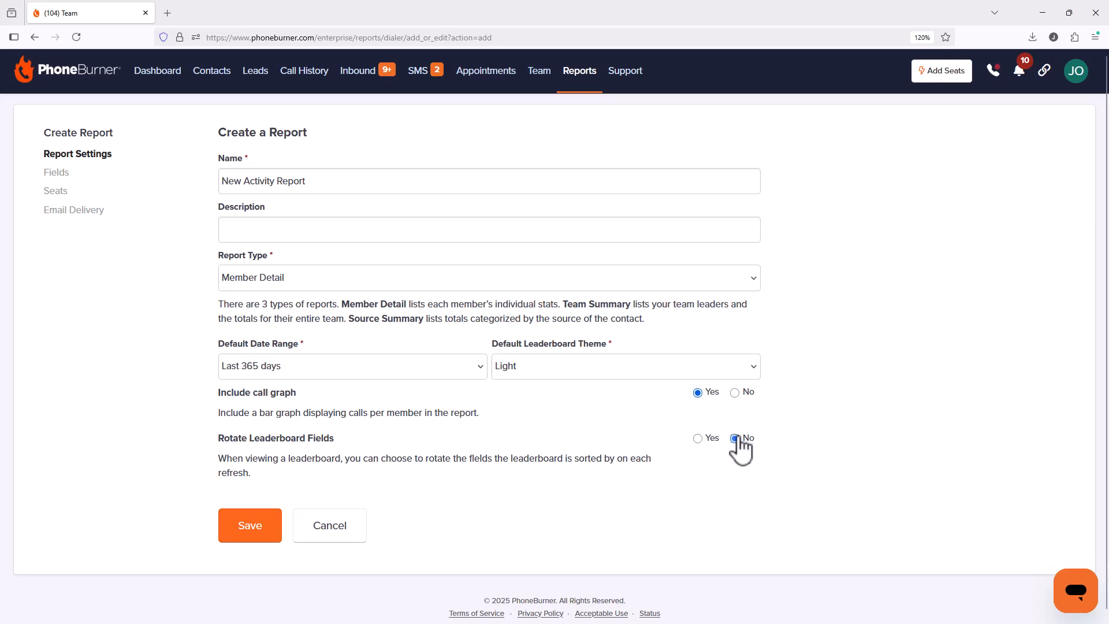
click(238, 533)
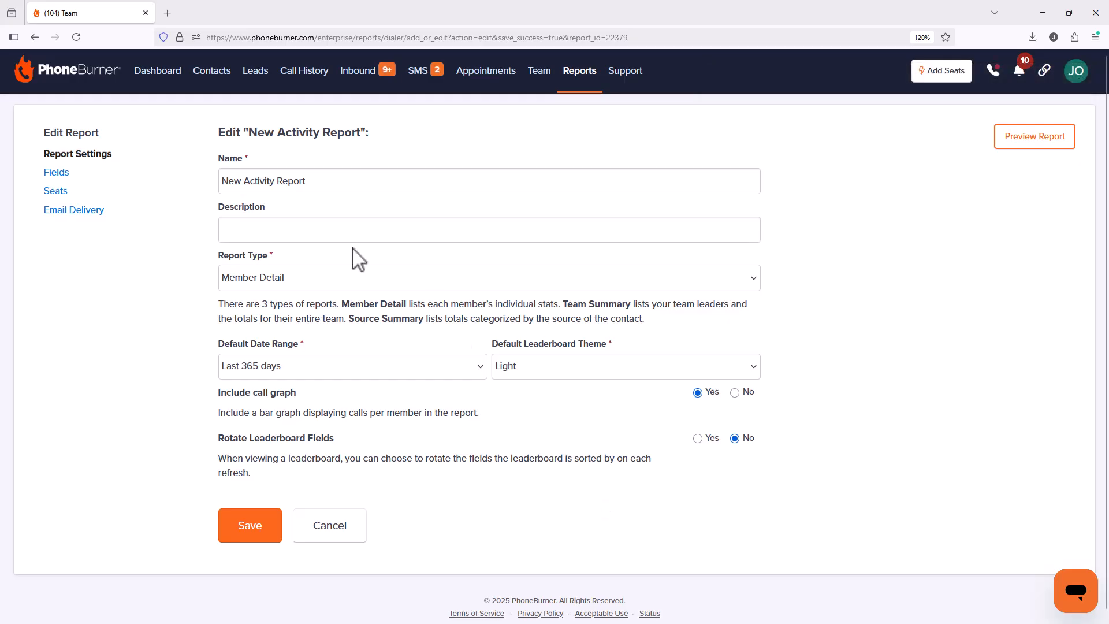
Step: Permanently remove the Avg TT, Talks, Emails and Calls fields from the report, keeping only Agent
click(74, 181)
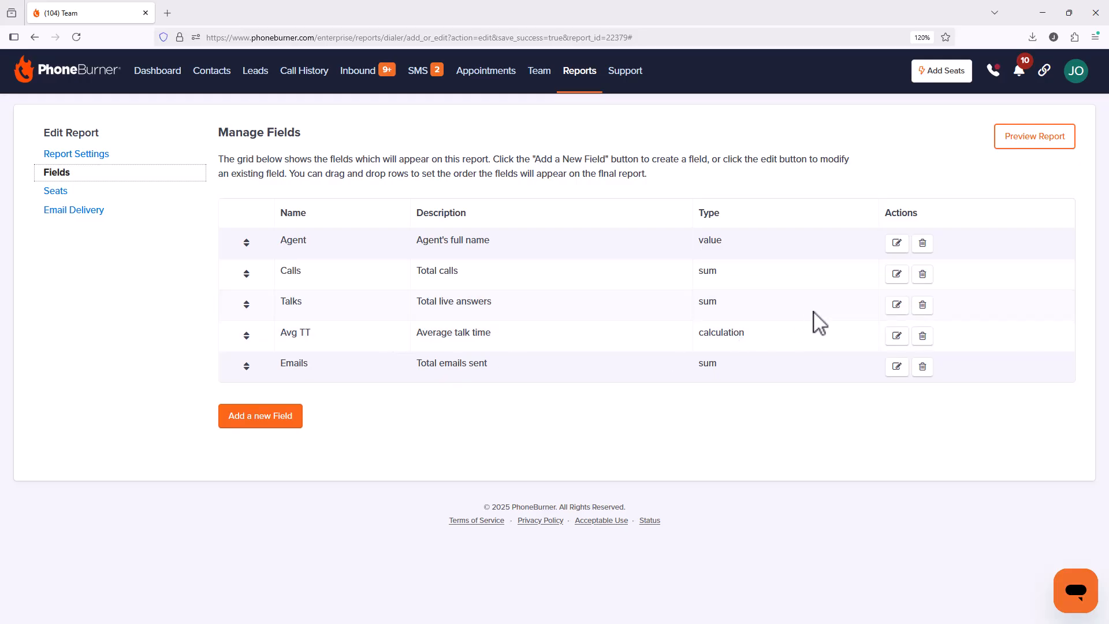
click(922, 339)
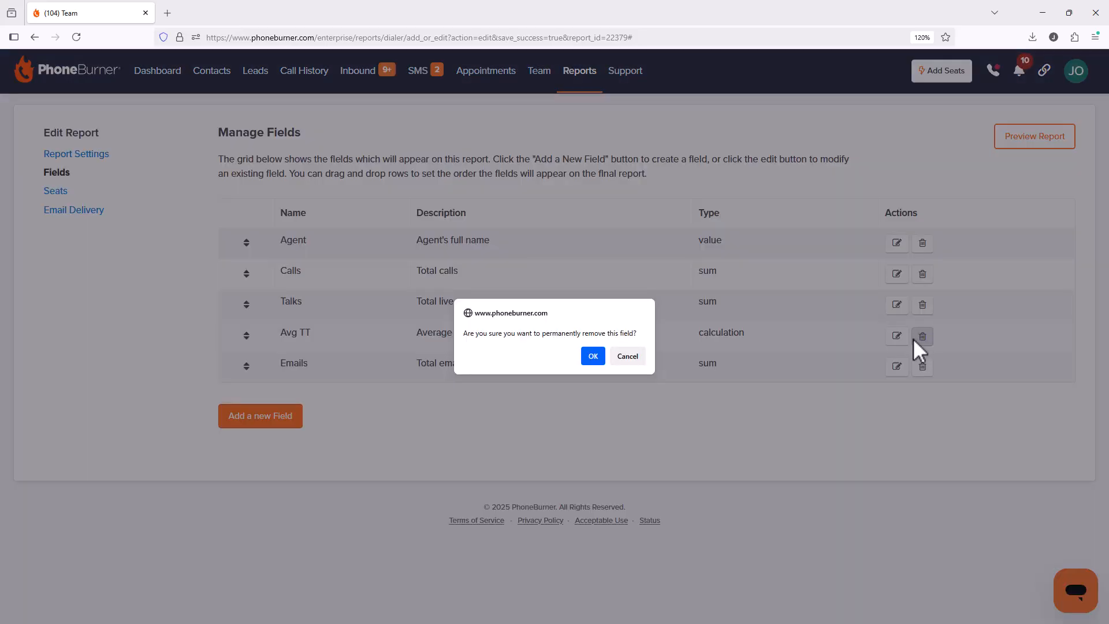
click(598, 350)
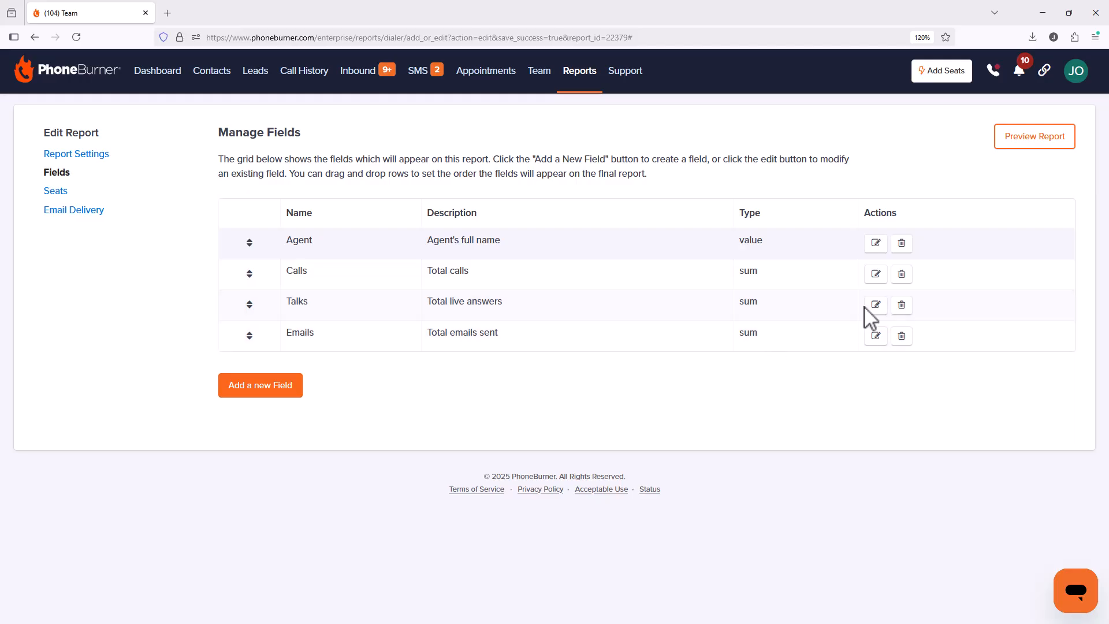
click(901, 305)
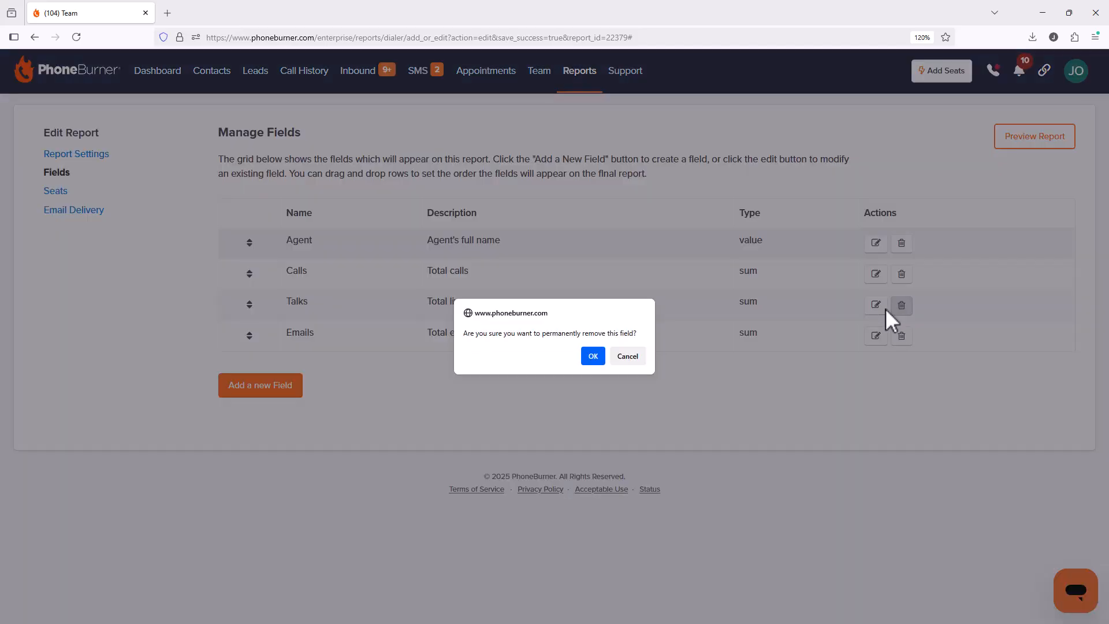
click(590, 356)
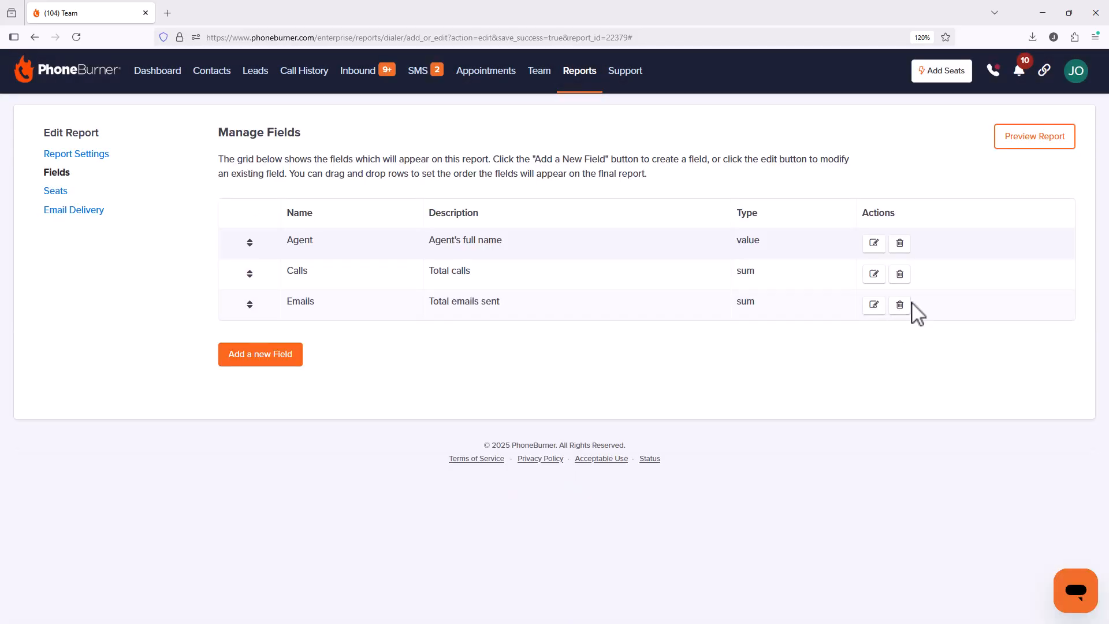
click(901, 307)
click(595, 369)
click(899, 275)
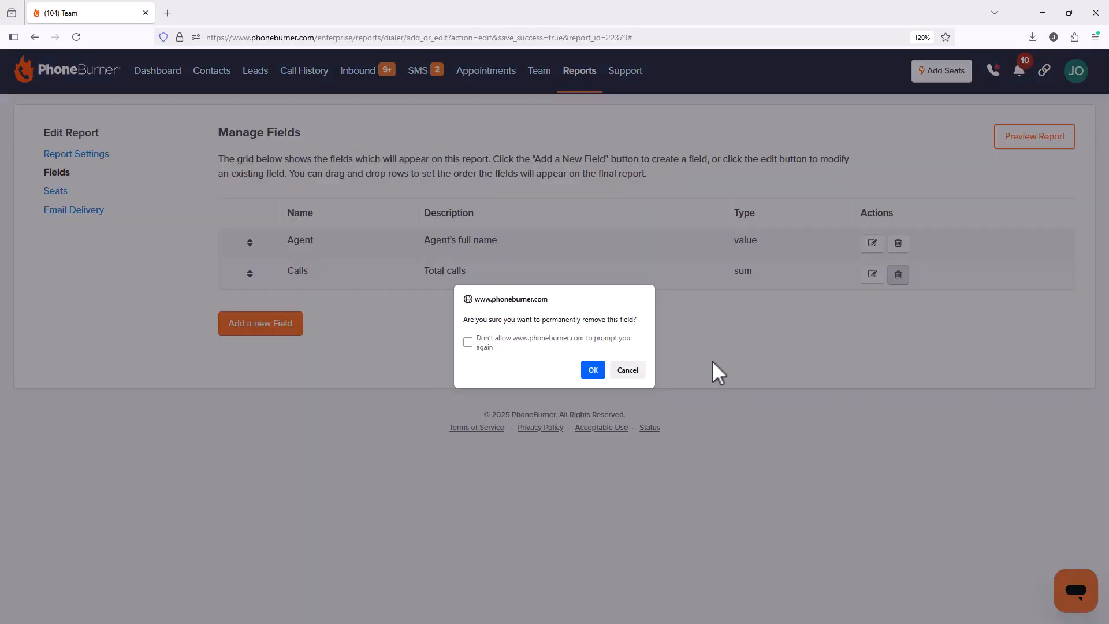
click(595, 370)
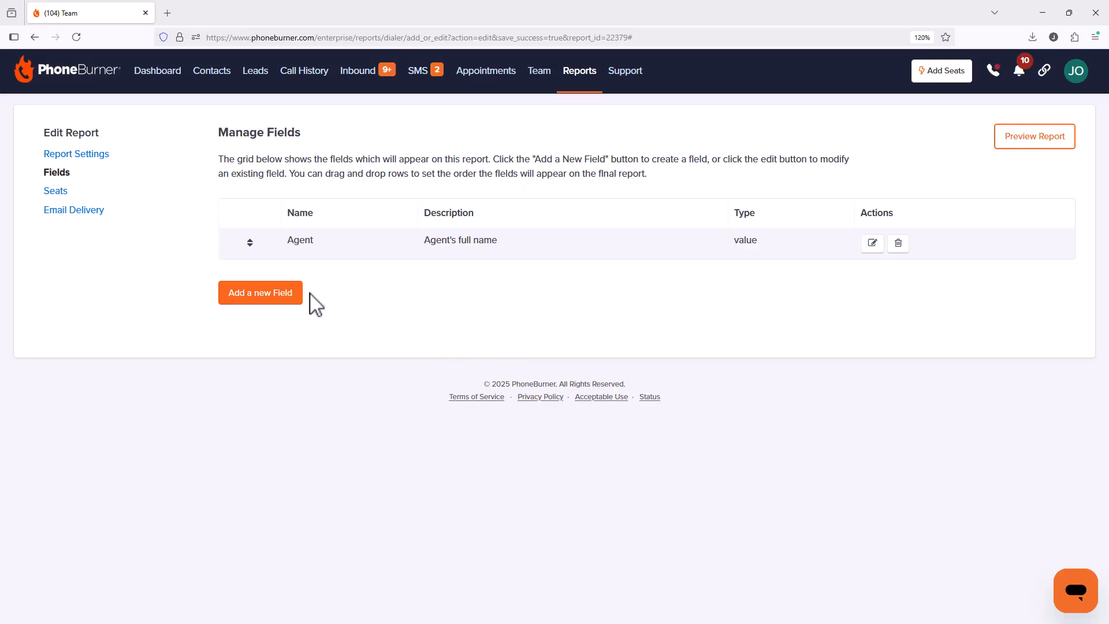
Step: Begin a new report field of type Activity that tracks the "Appointment scheduled" activity
click(287, 301)
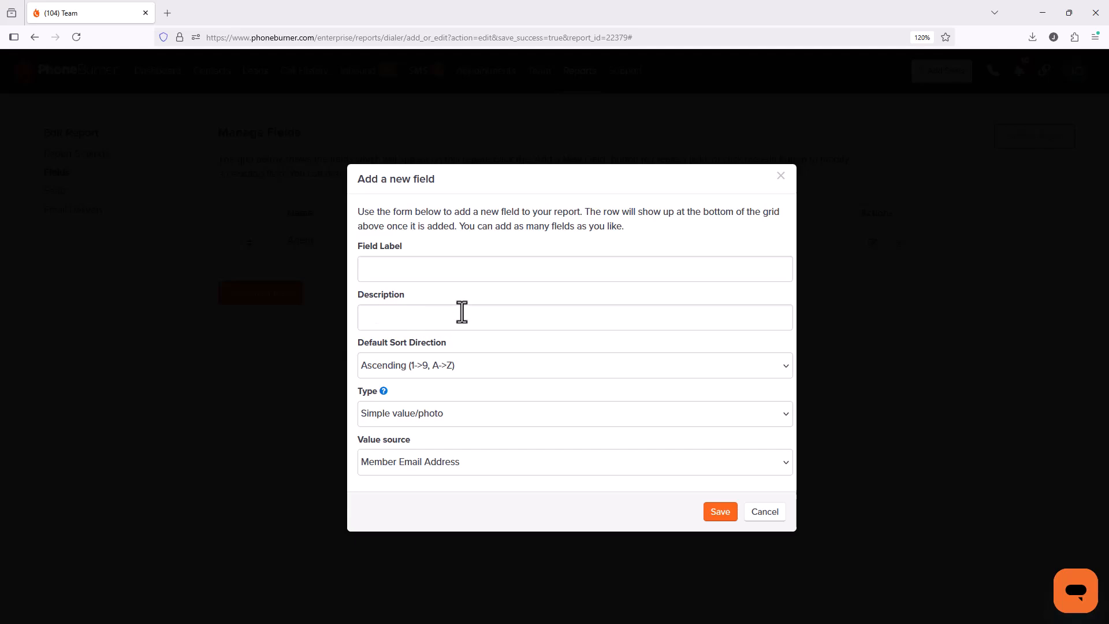
click(404, 413)
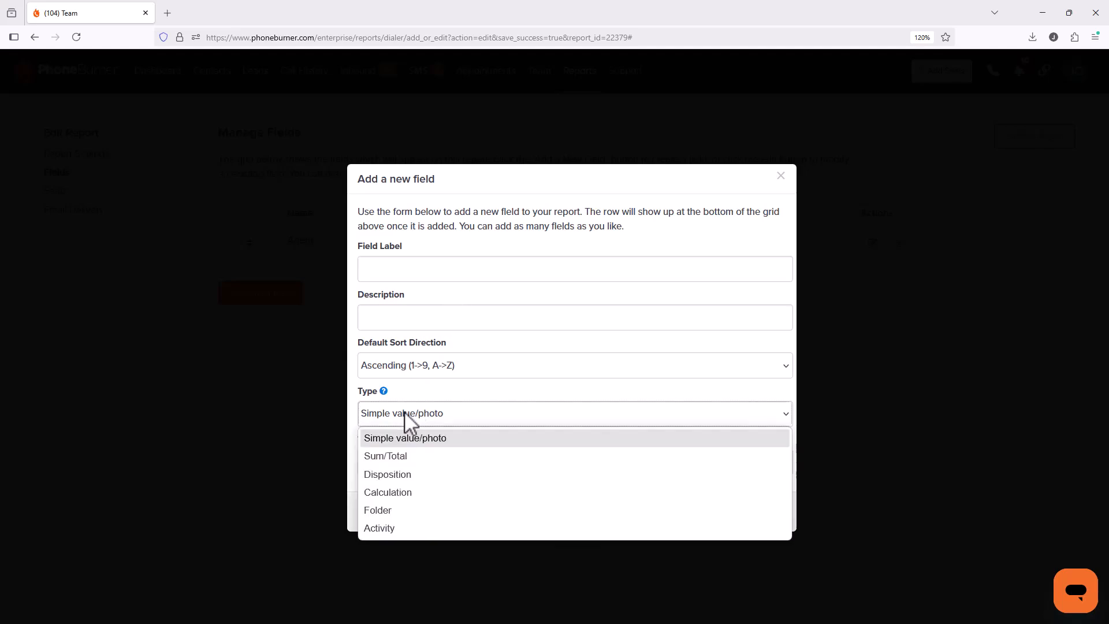
click(383, 528)
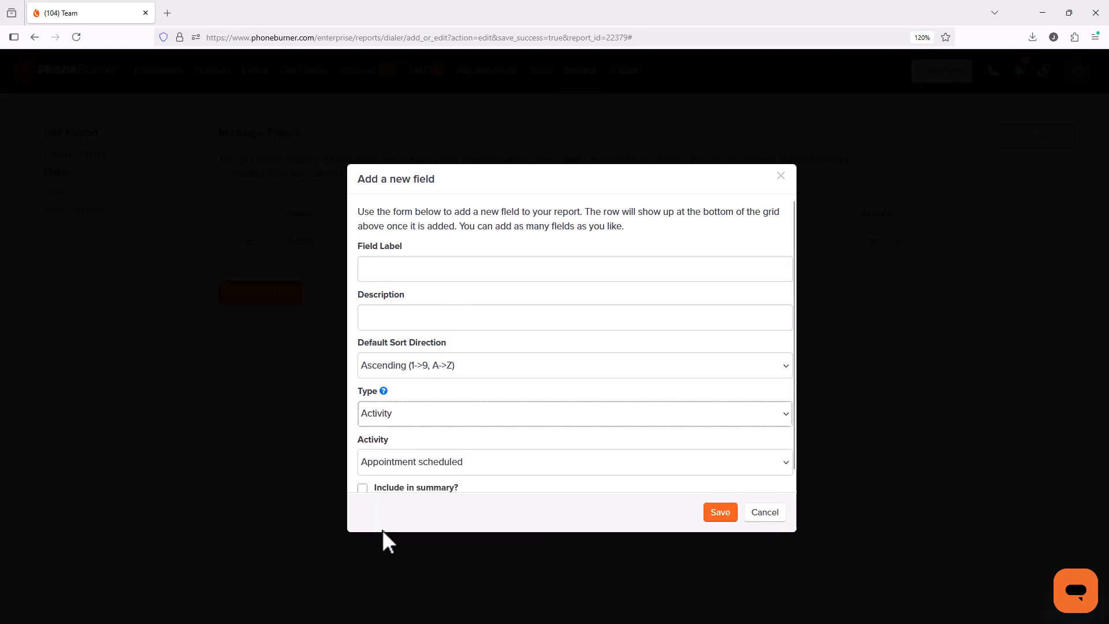
scroll(455, 435, down, 1)
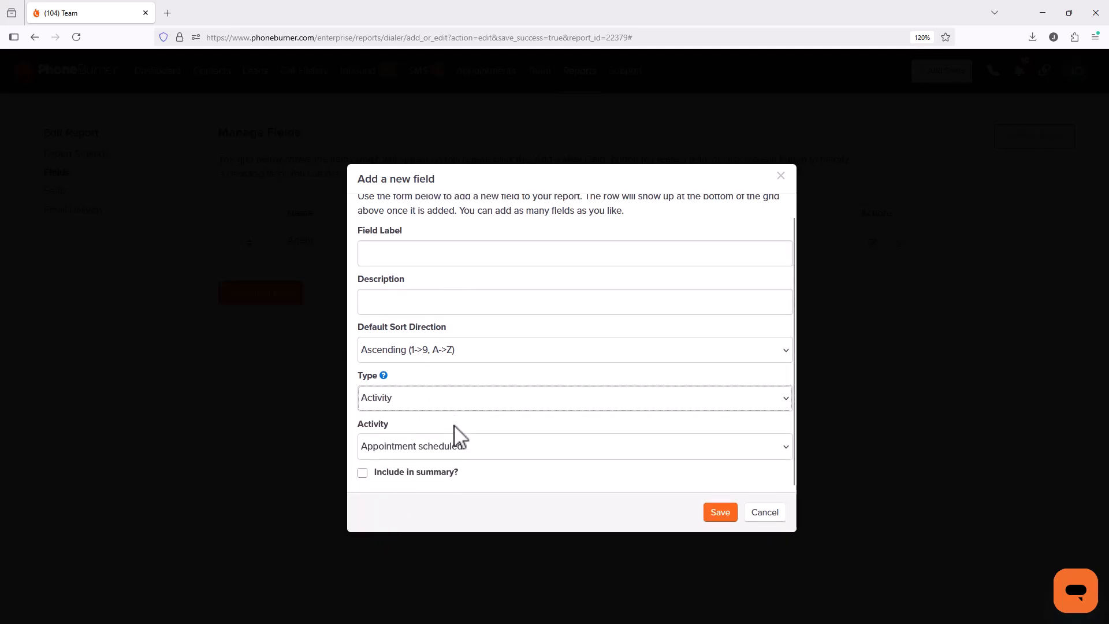
click(456, 454)
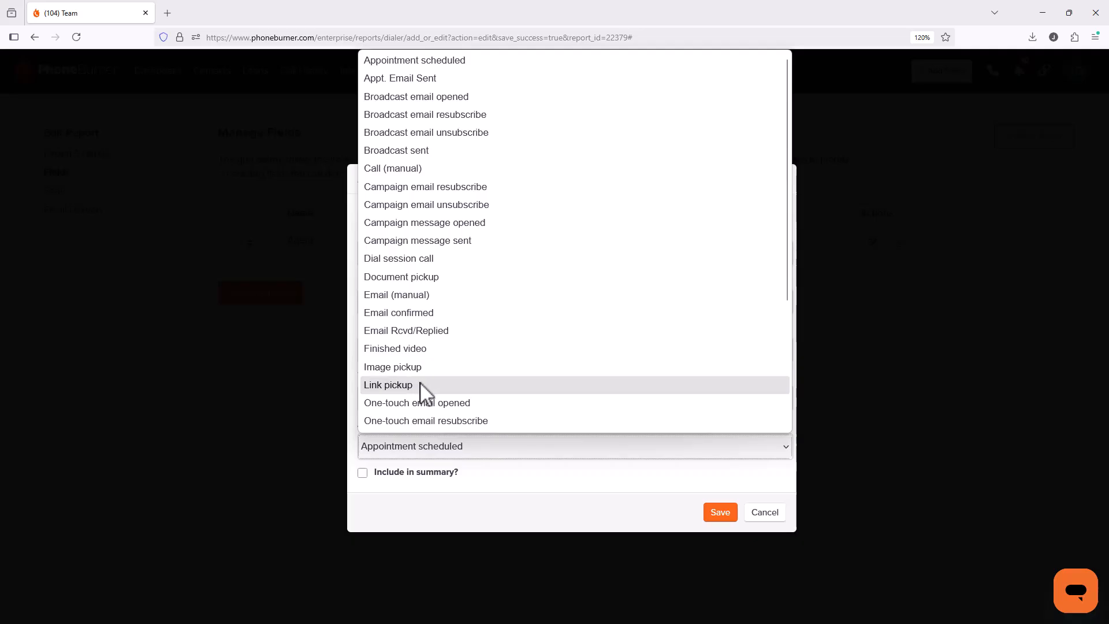
scroll(420, 385, down, 5)
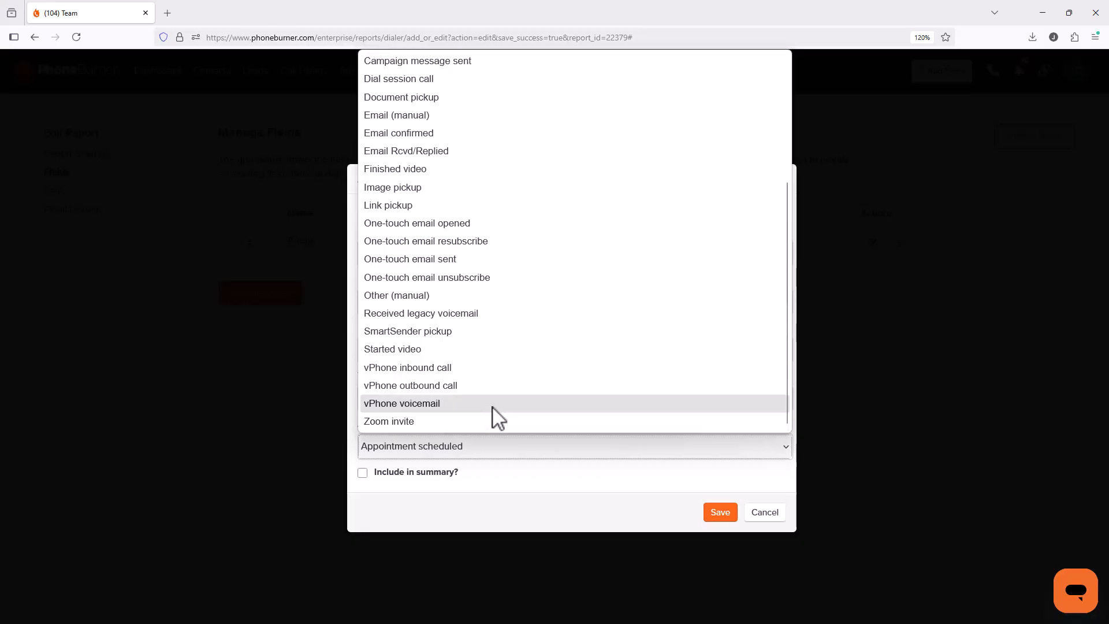
scroll(508, 409, up, 4)
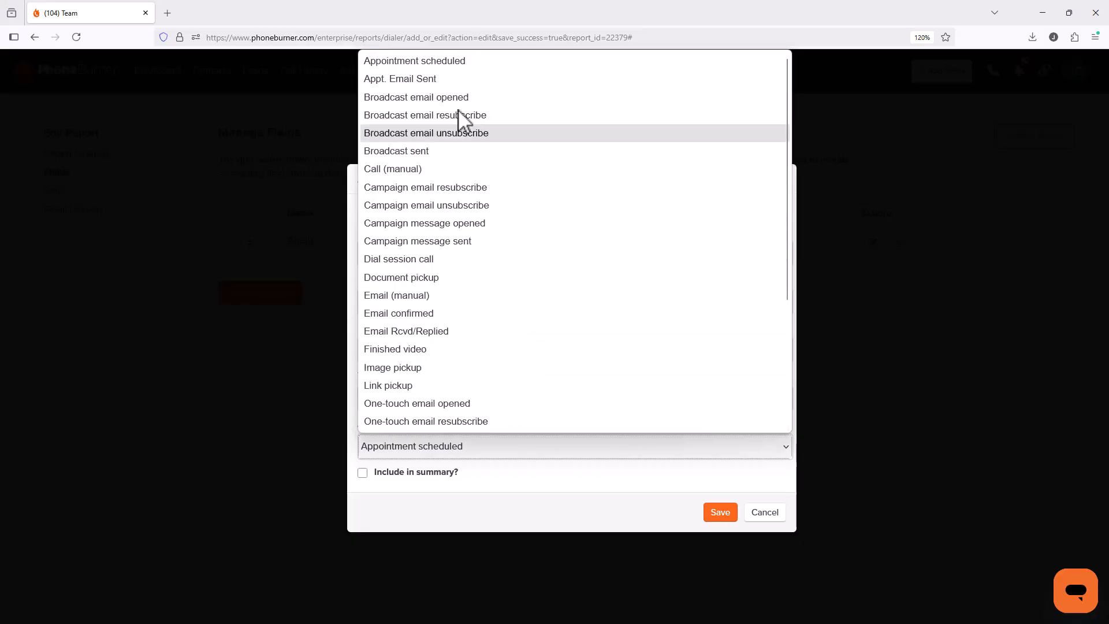
click(446, 62)
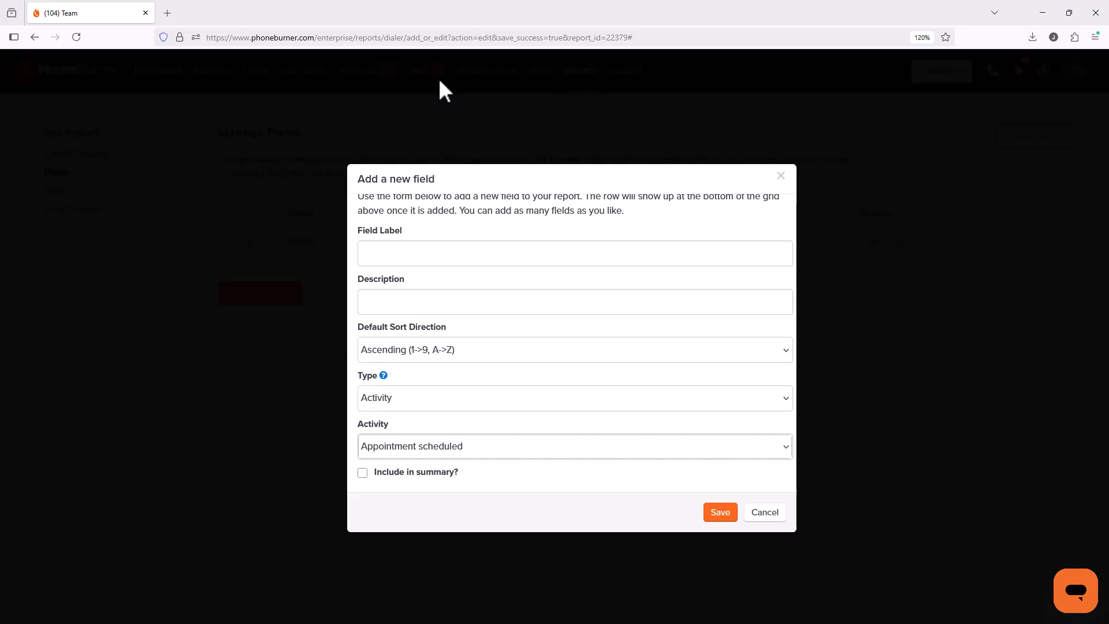
Step: Label the new field "Apt Scheduled", include it in the summary, and save it
click(390, 260)
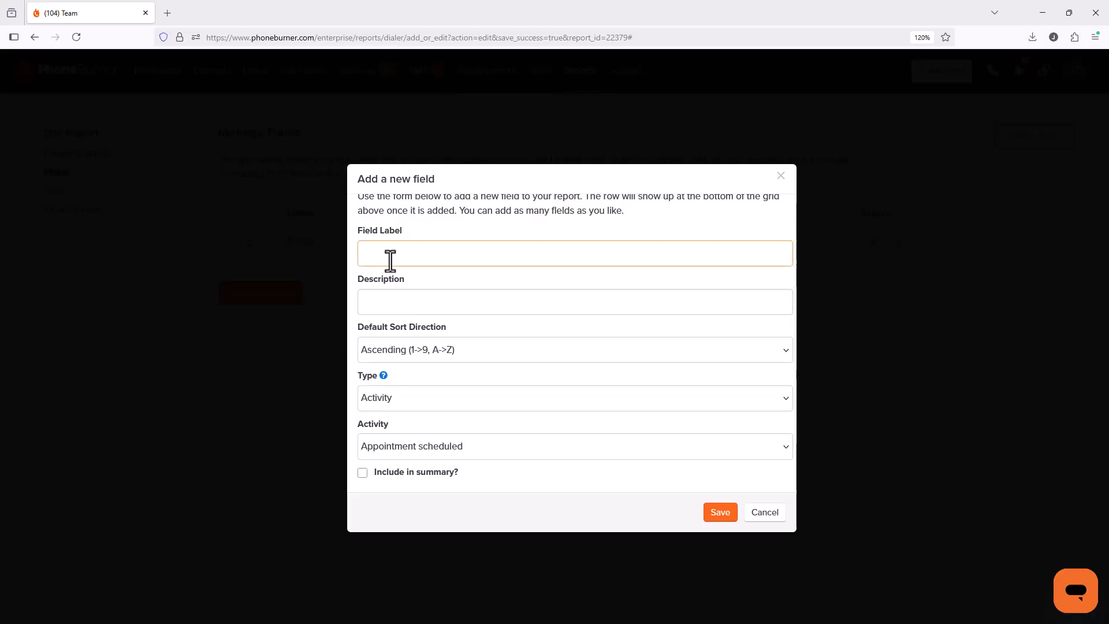
text(Apt S)
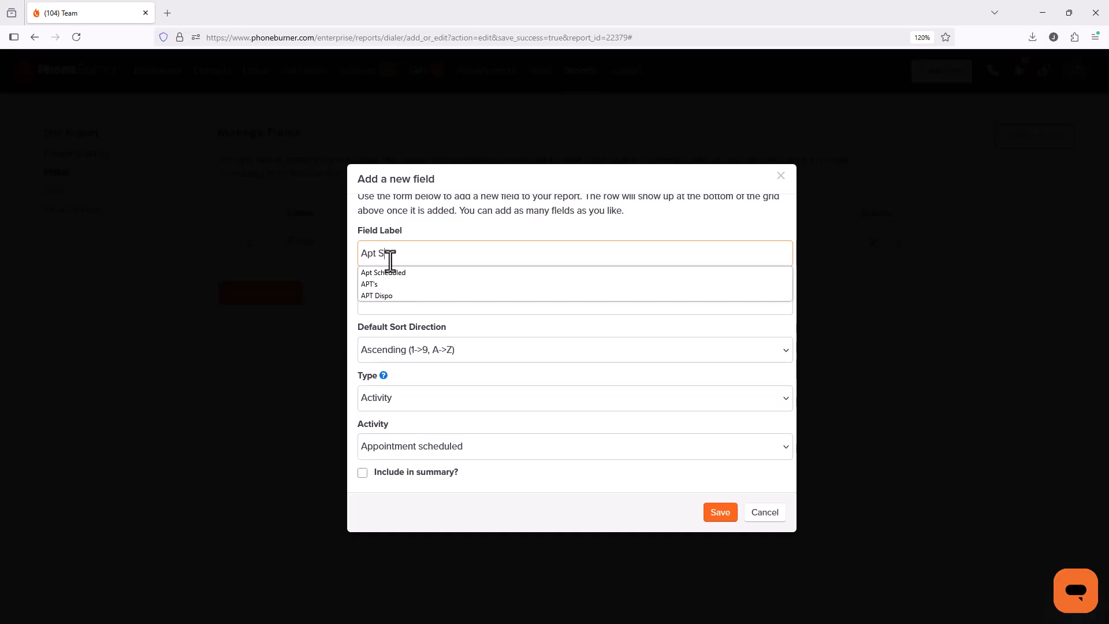
click(438, 273)
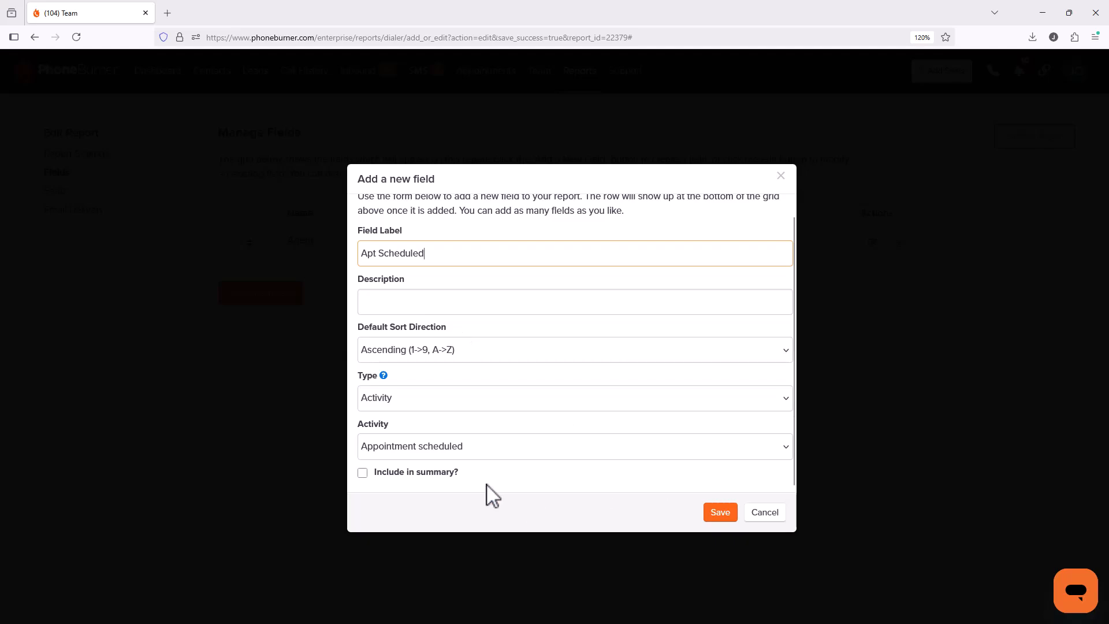
click(404, 474)
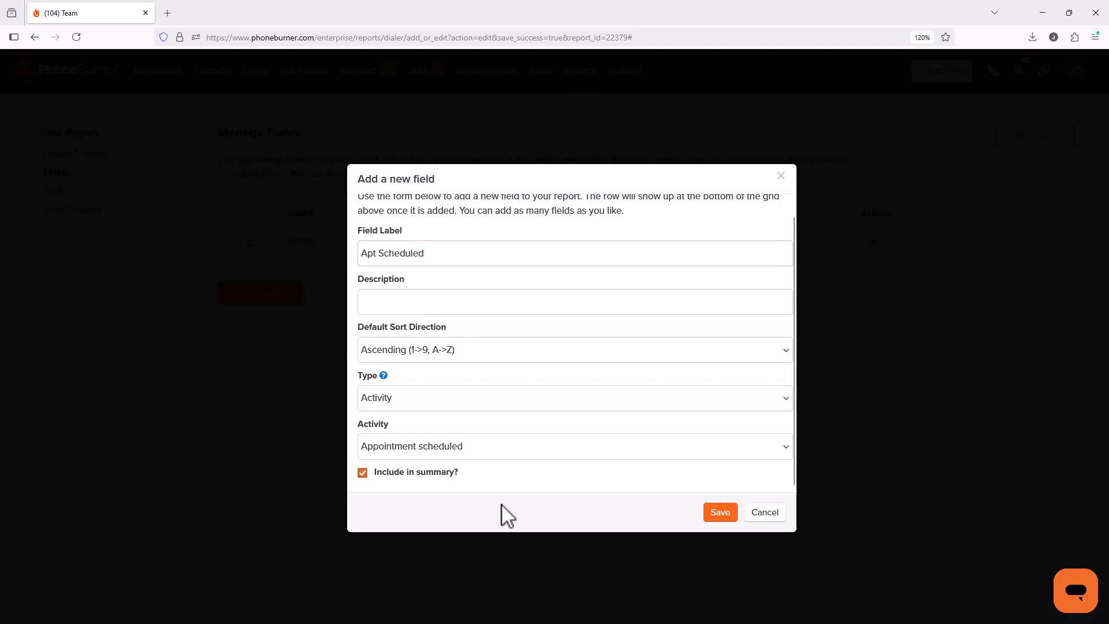
click(722, 514)
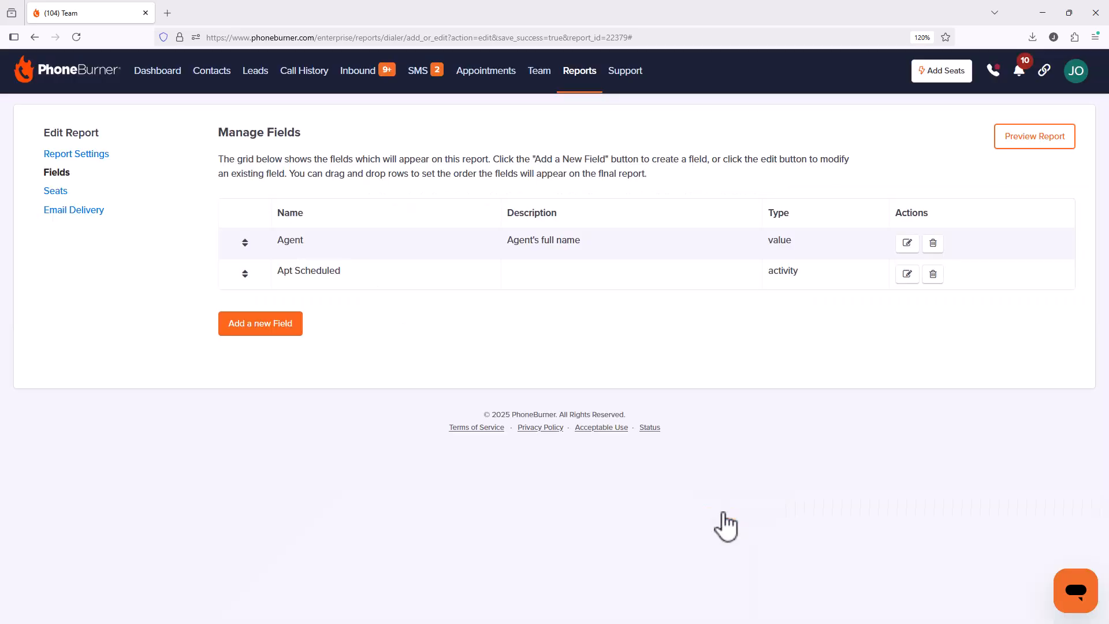
Step: Begin a new report field of type Activity that tracks the "Dial session call" activity
click(267, 340)
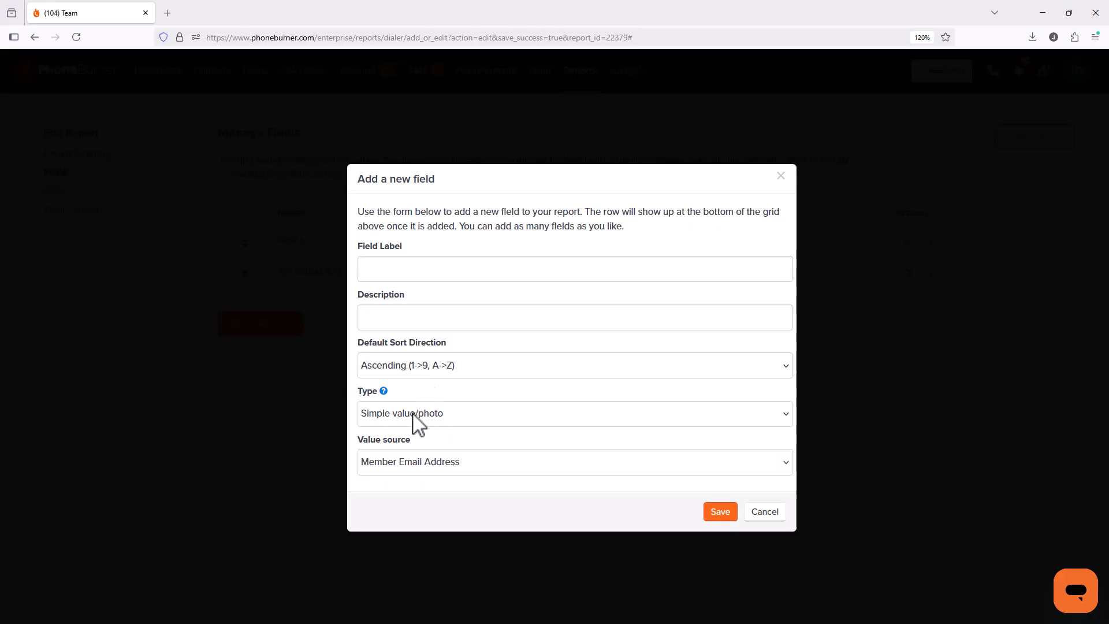
click(414, 415)
click(422, 528)
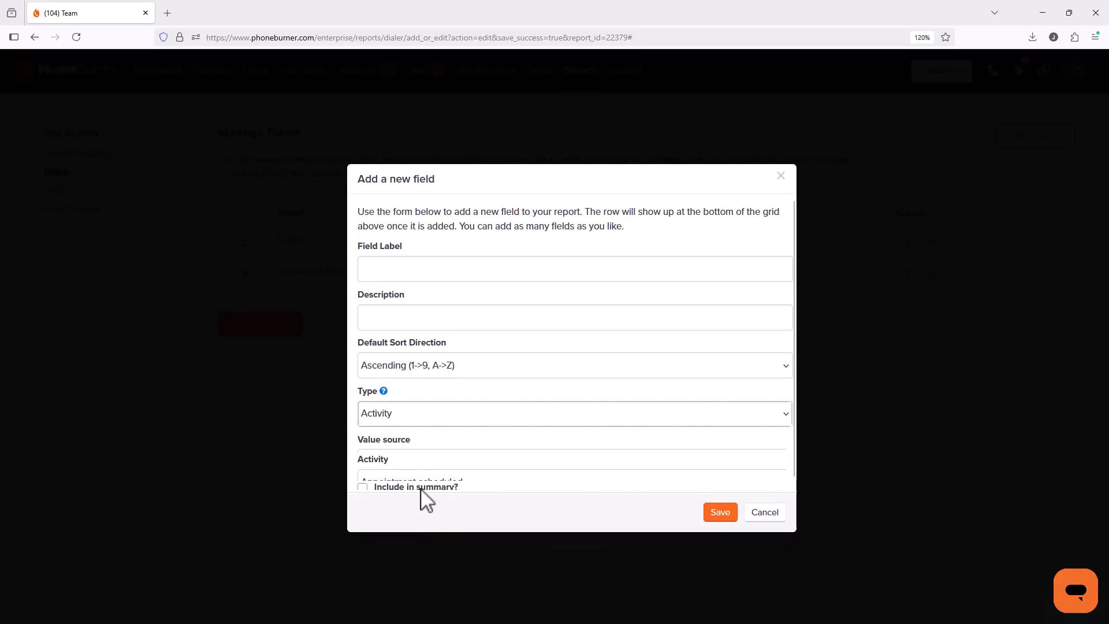
click(429, 467)
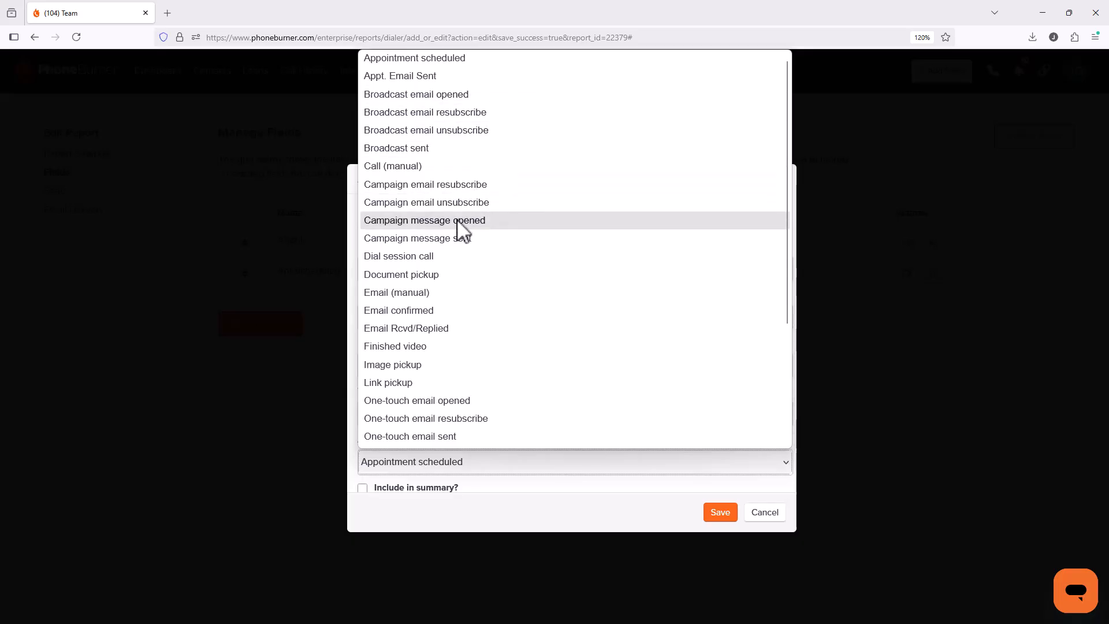
click(451, 257)
Step: Label the field "Dial Session Call", include it in the summary, and save it
click(418, 276)
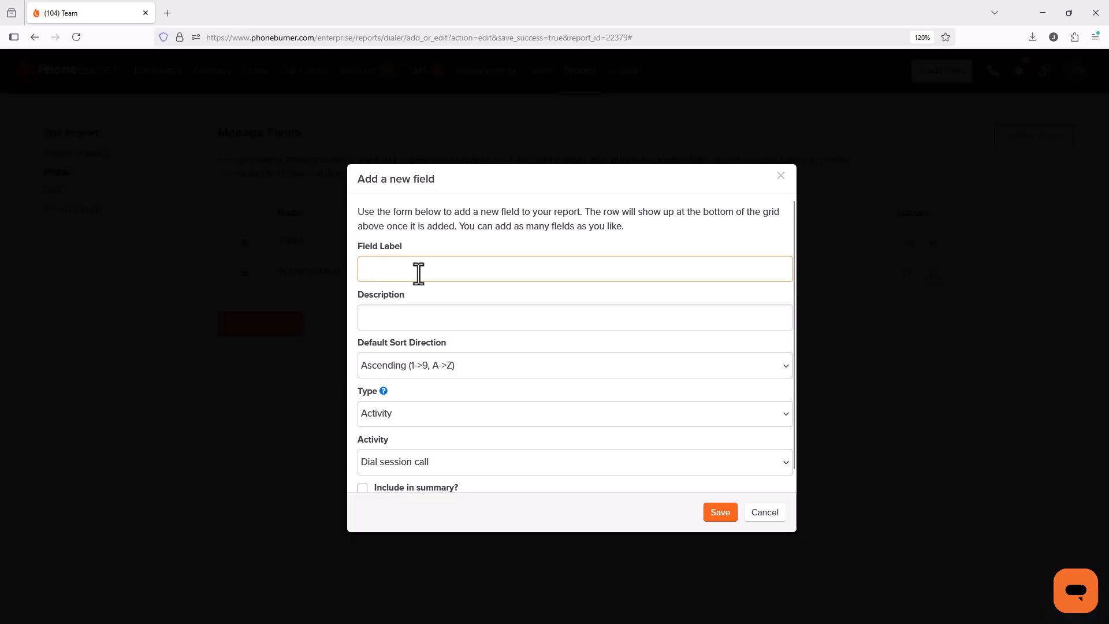
text(Dia)
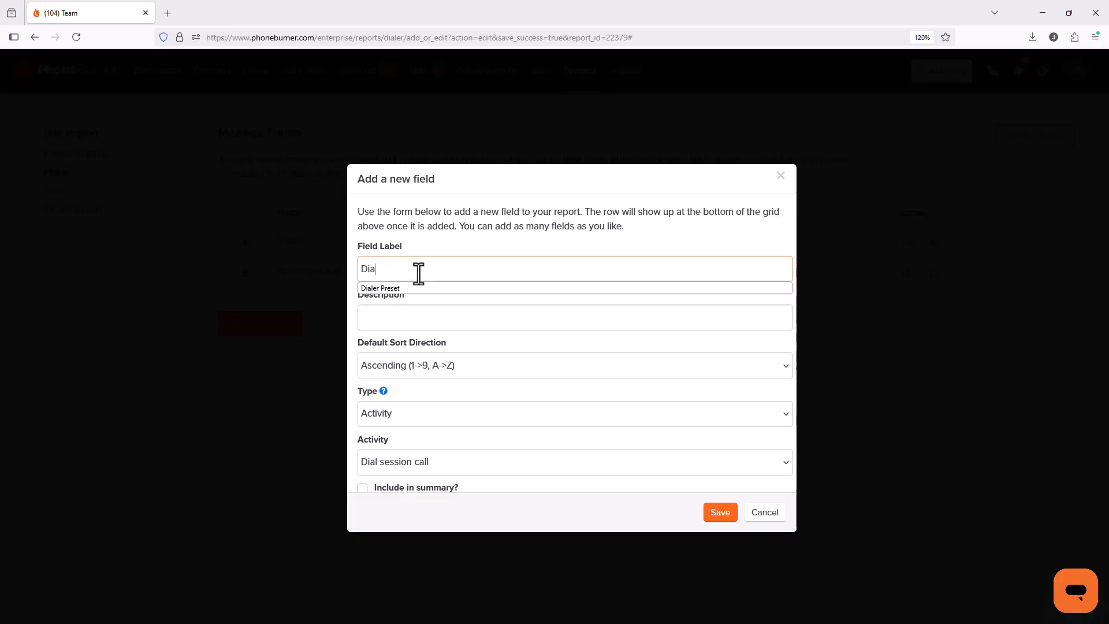
text(l Session Call)
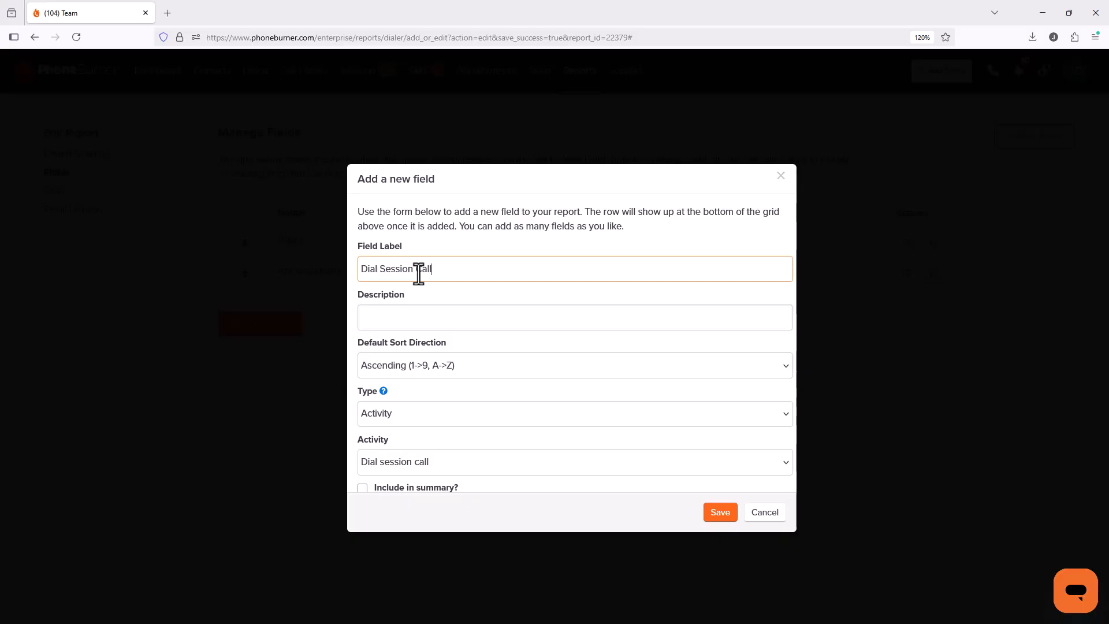
click(727, 506)
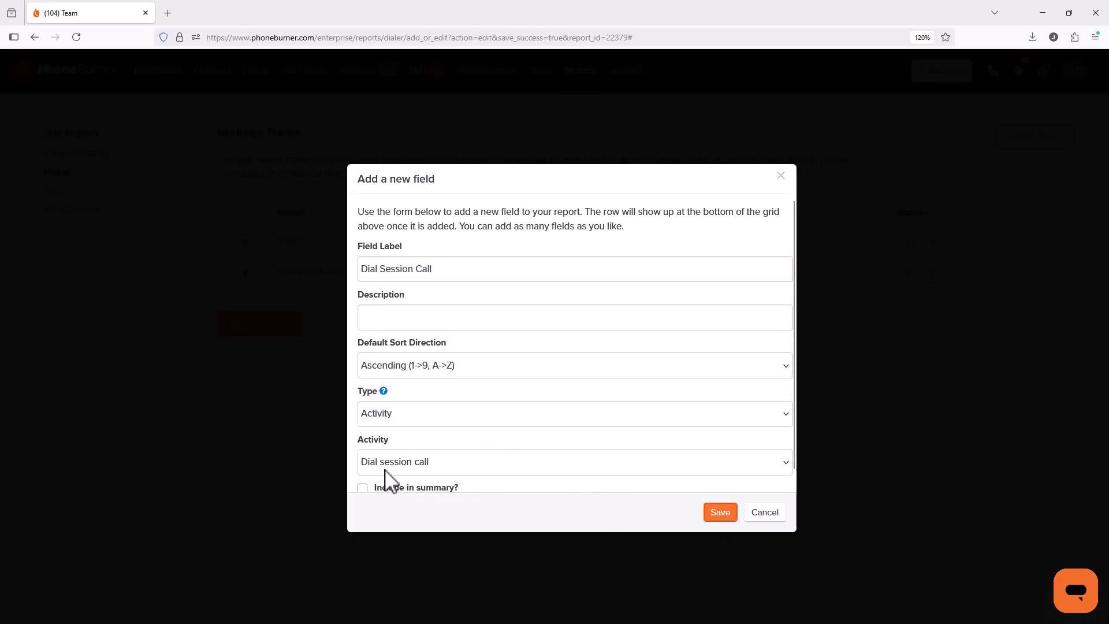
click(377, 488)
click(718, 513)
Step: Begin a new report field of type Activity that tracks the "vPhone outbound call" activity
click(249, 353)
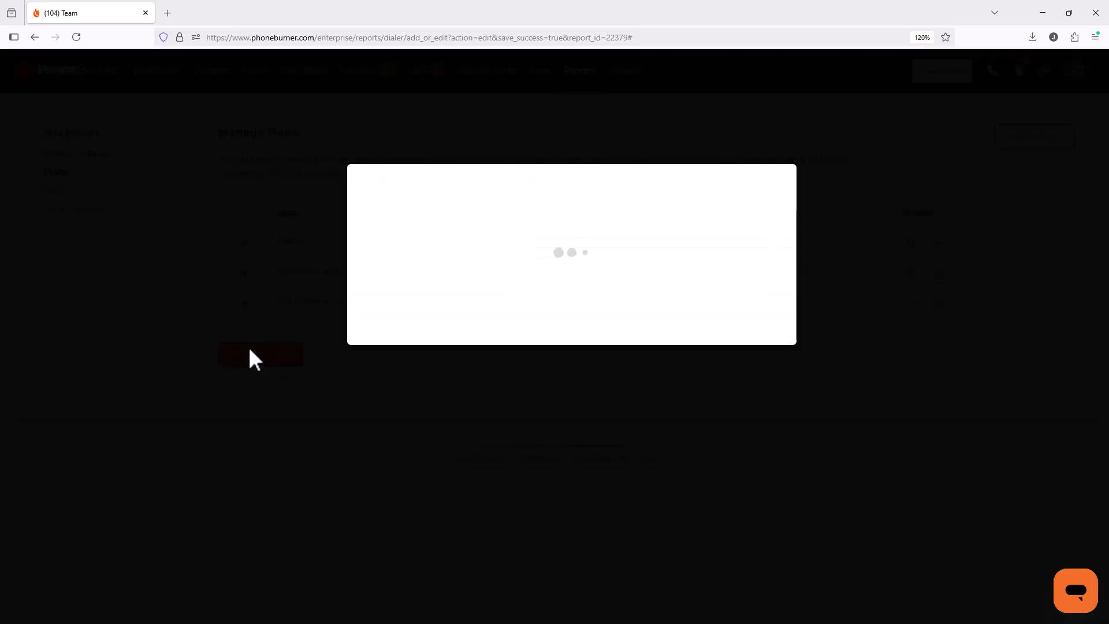
click(404, 268)
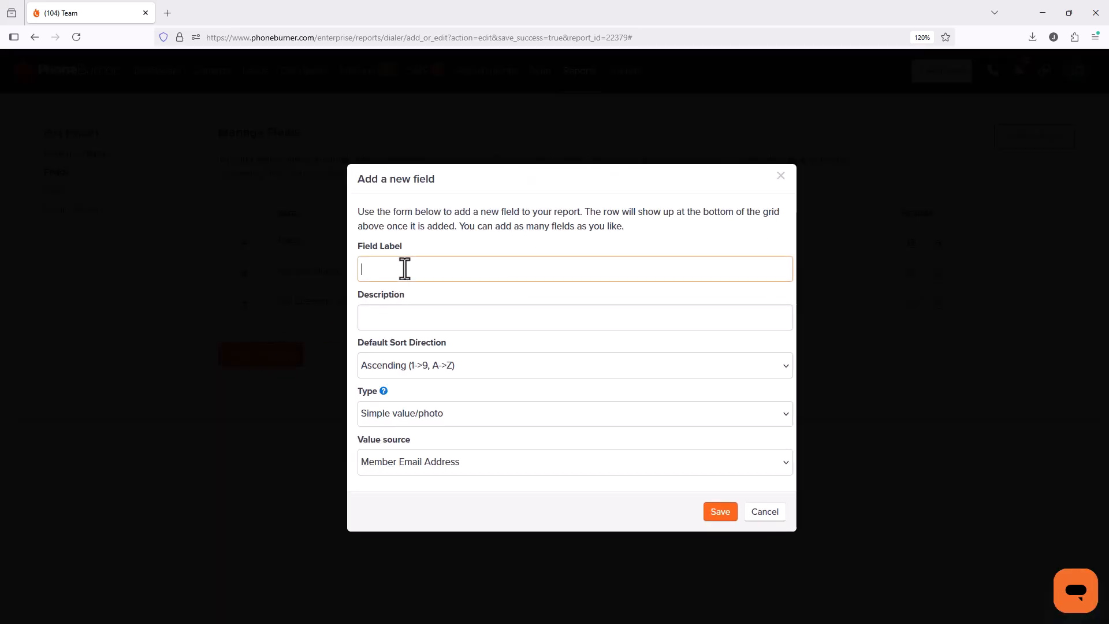
click(402, 414)
click(386, 526)
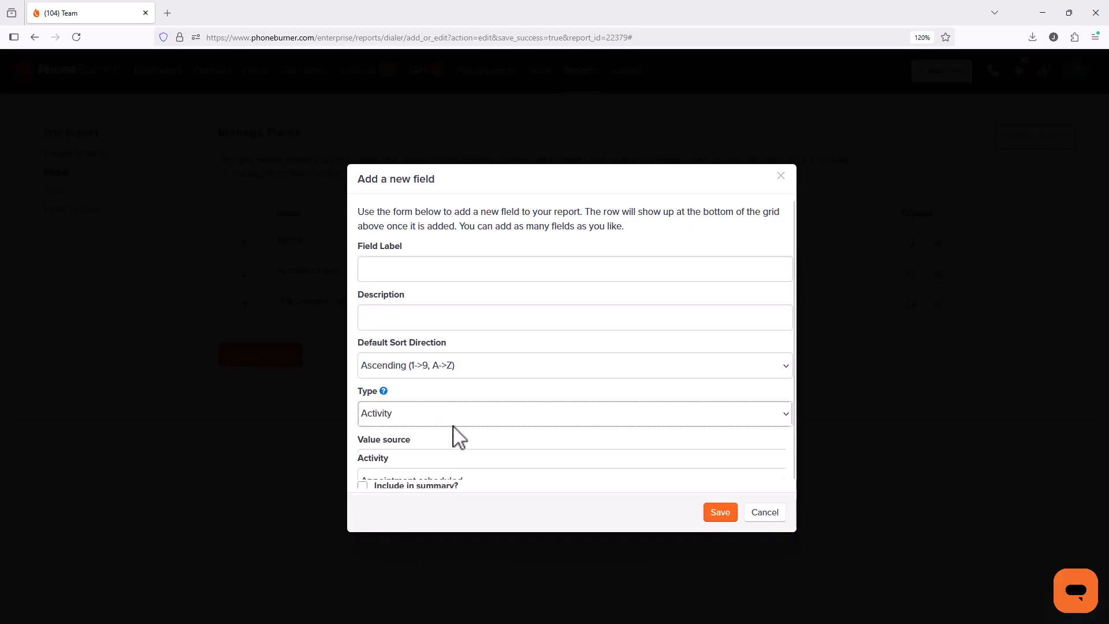
click(445, 465)
scroll(463, 289, down, 3)
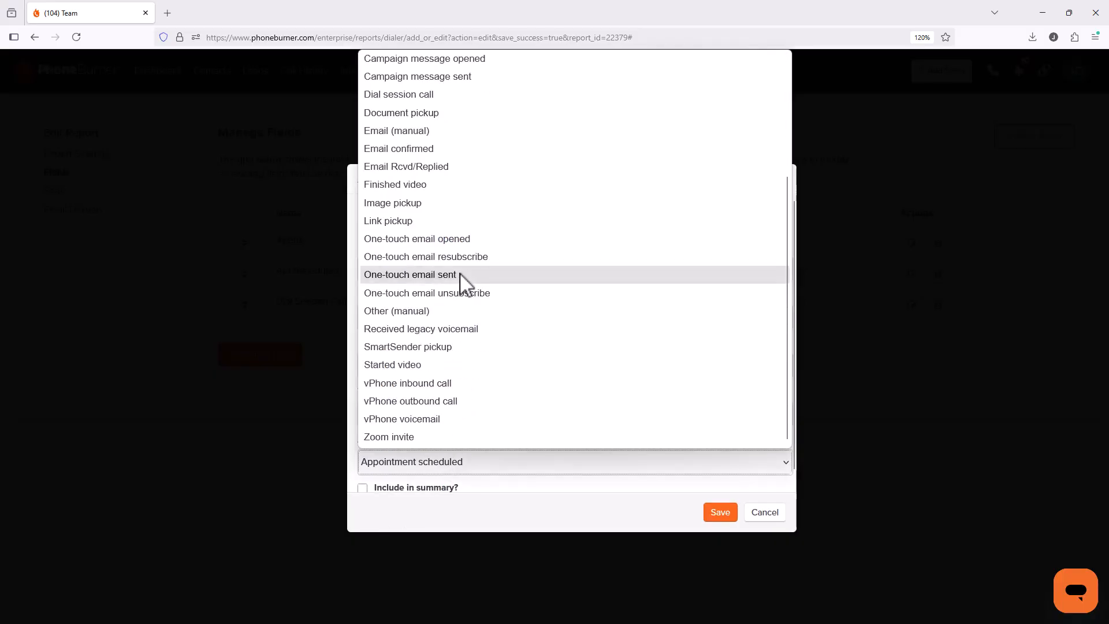
click(426, 401)
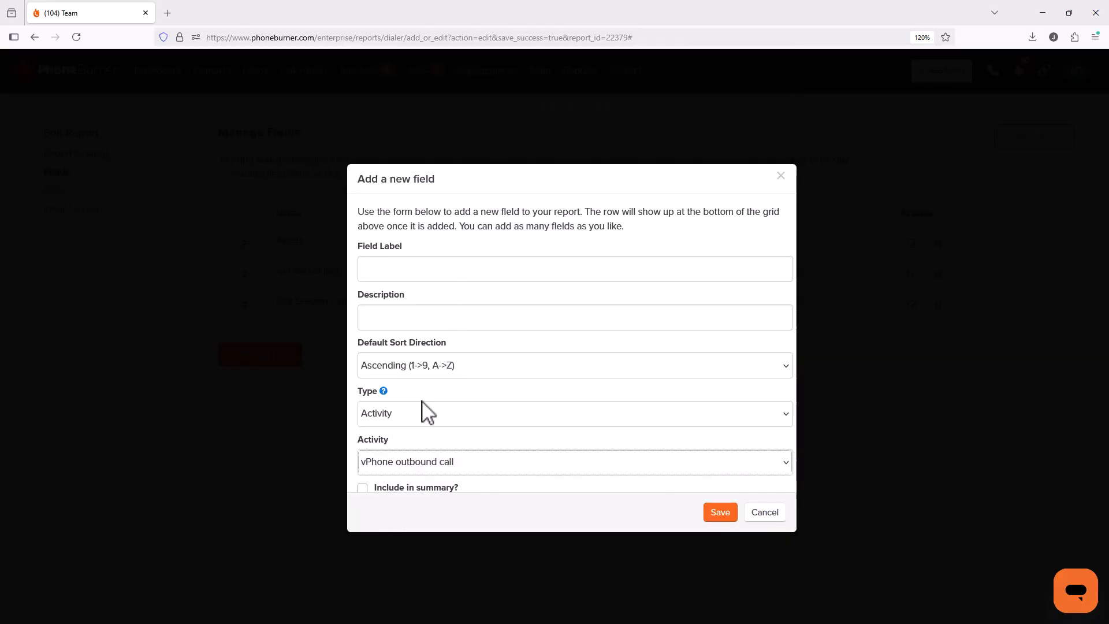
Step: Label the outbound call field "Click to Call", include it in the summary, and save it
click(444, 279)
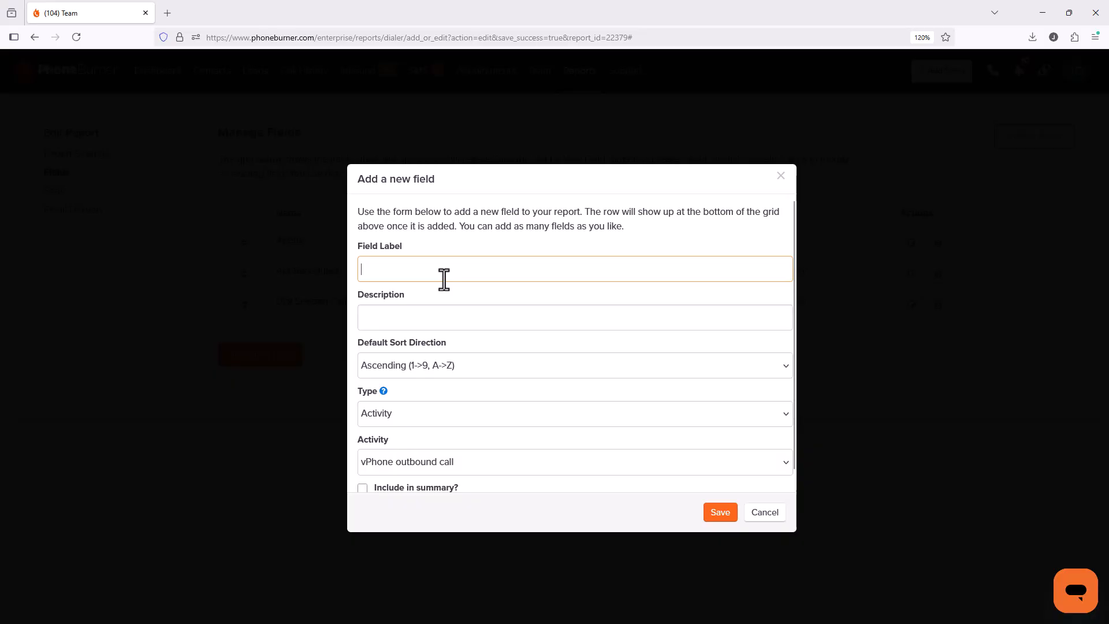
text(Click to Call)
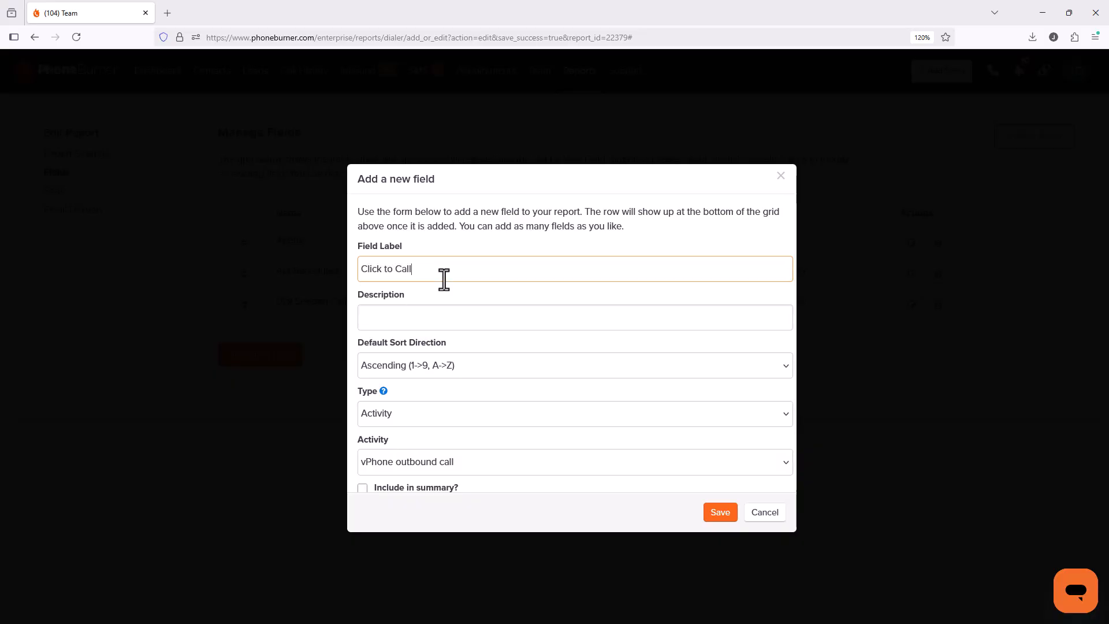
scroll(495, 330, down, 1)
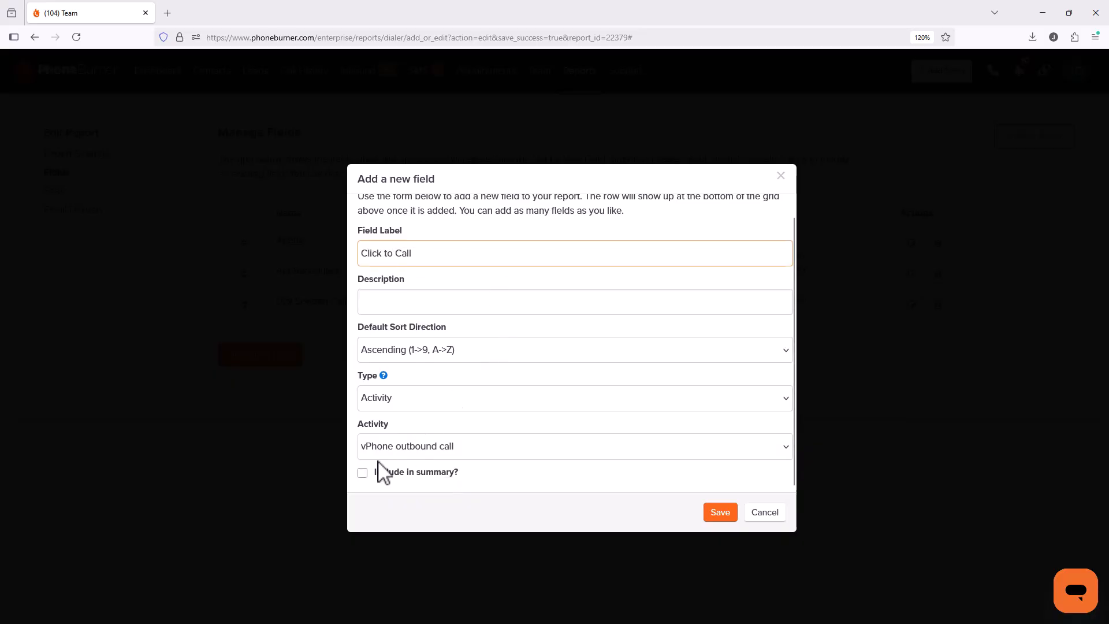
click(364, 473)
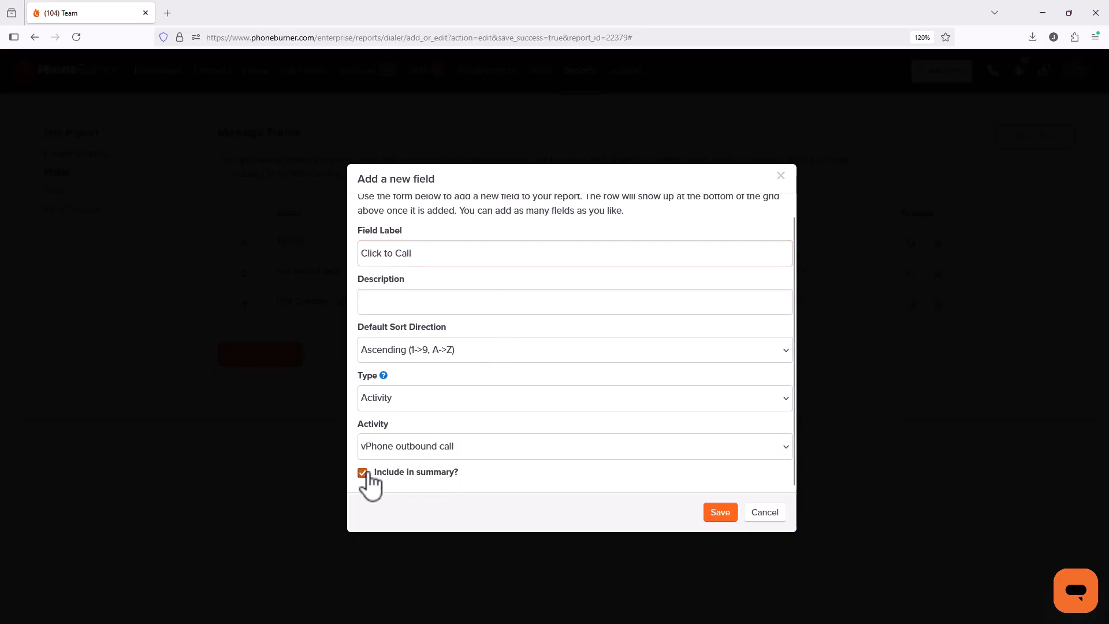
click(719, 514)
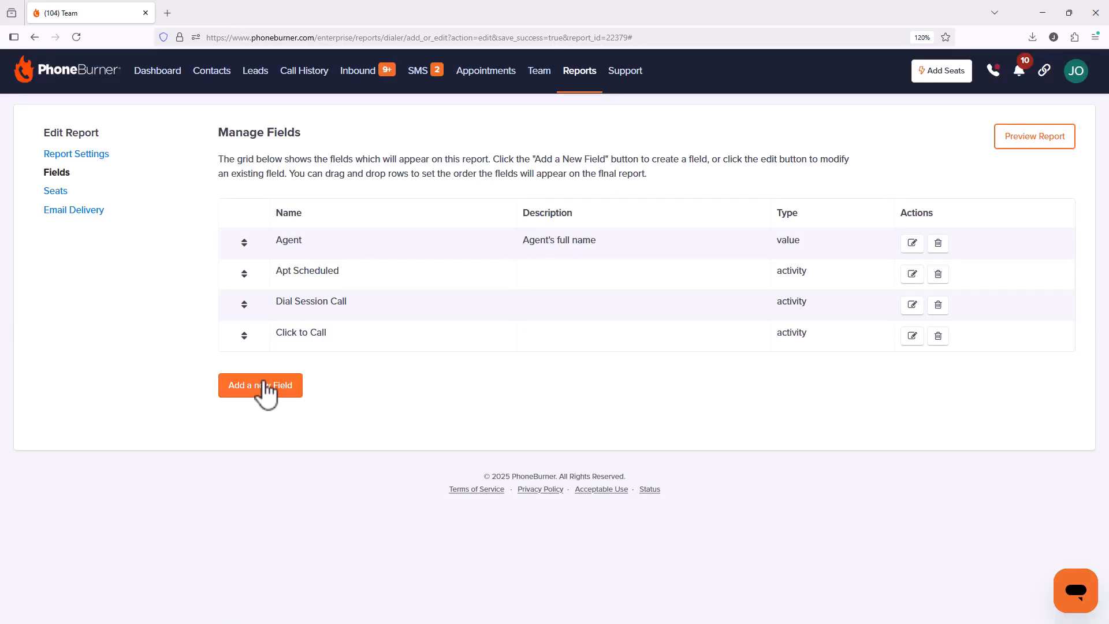
Step: Begin a new report field of type Activity that tracks the "One-touch email sent" activity
click(266, 387)
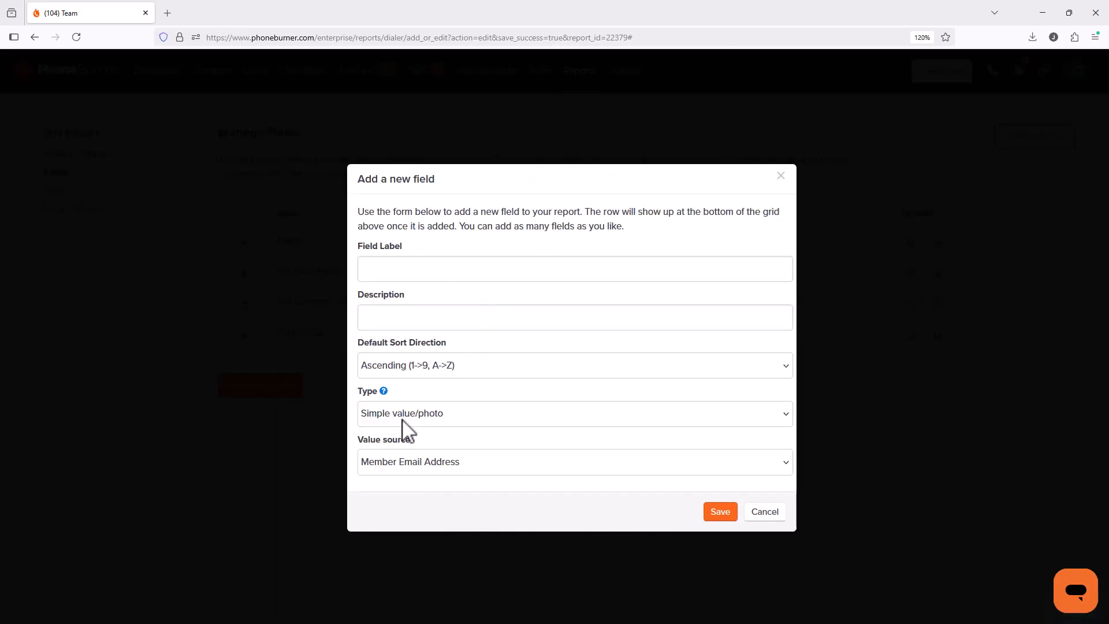
click(411, 422)
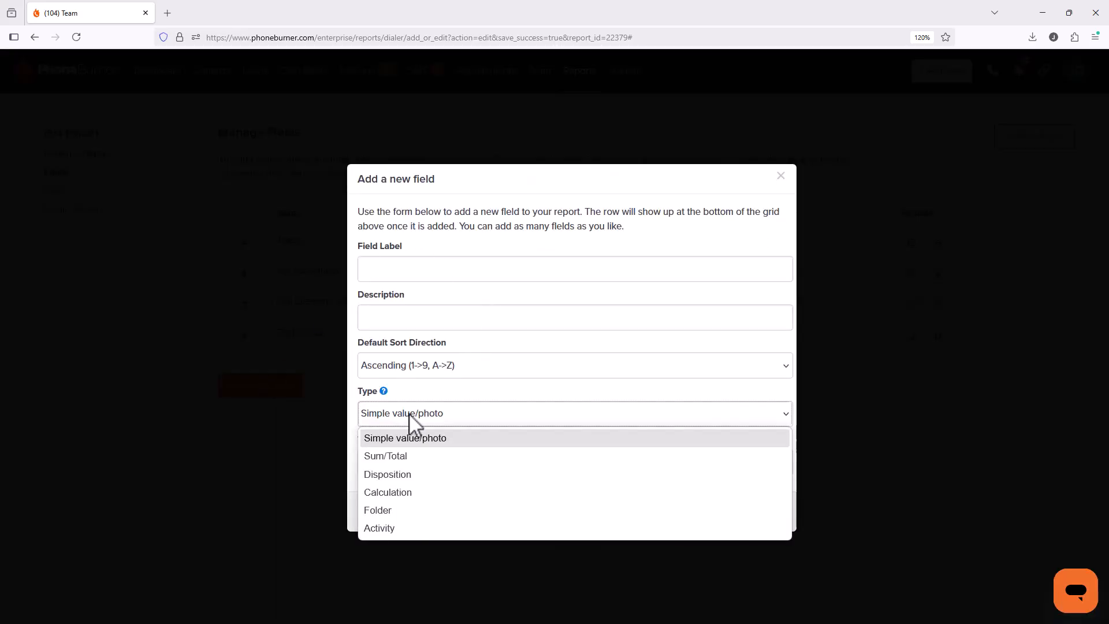
click(387, 528)
scroll(460, 436, down, 1)
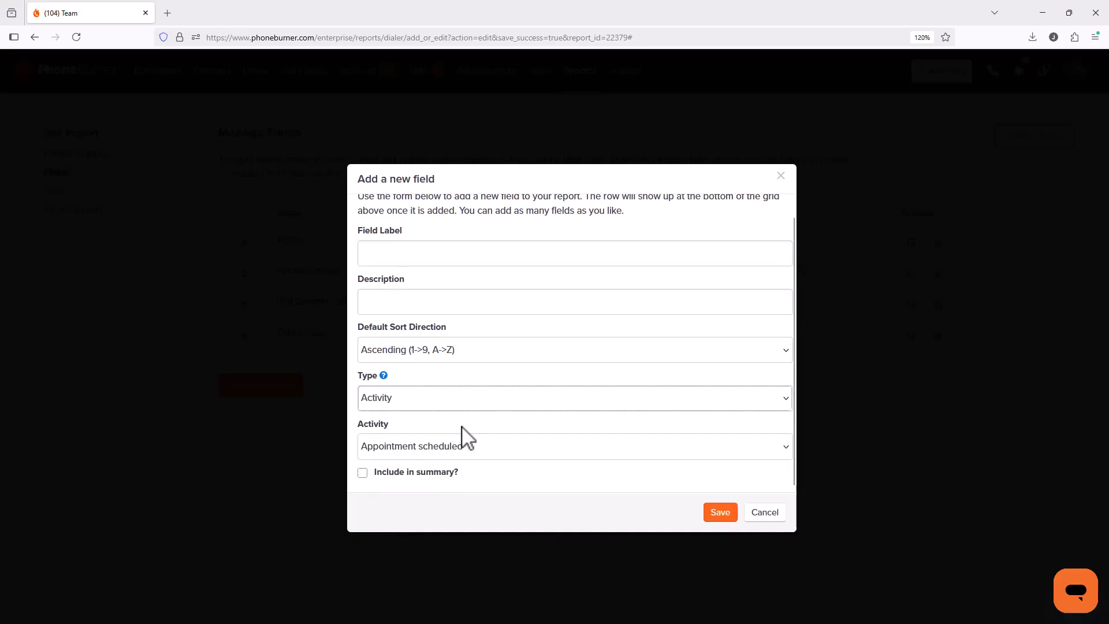
click(450, 455)
scroll(509, 332, down, 2)
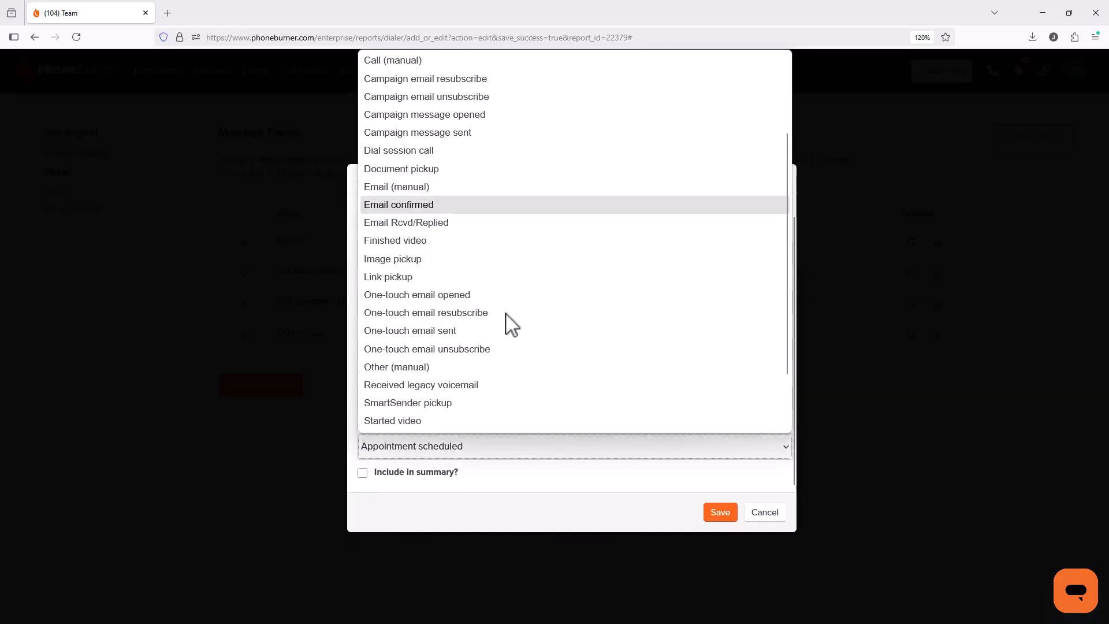
click(453, 337)
Step: Label the sent-email field "One Touch Sent" and save it to the report
click(372, 261)
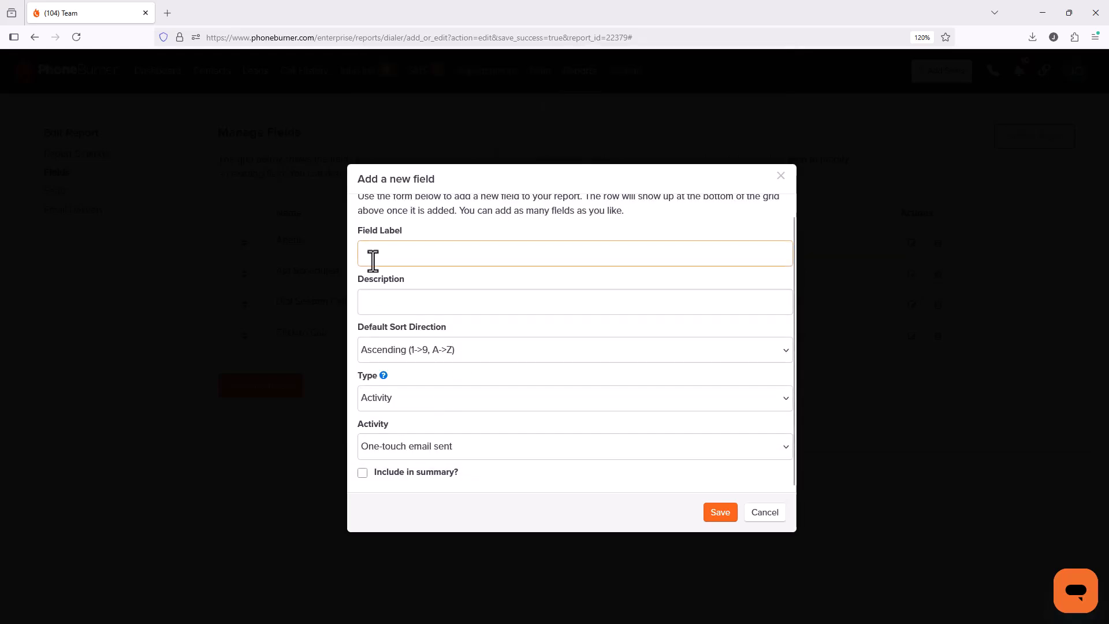
text(One Touch Sent)
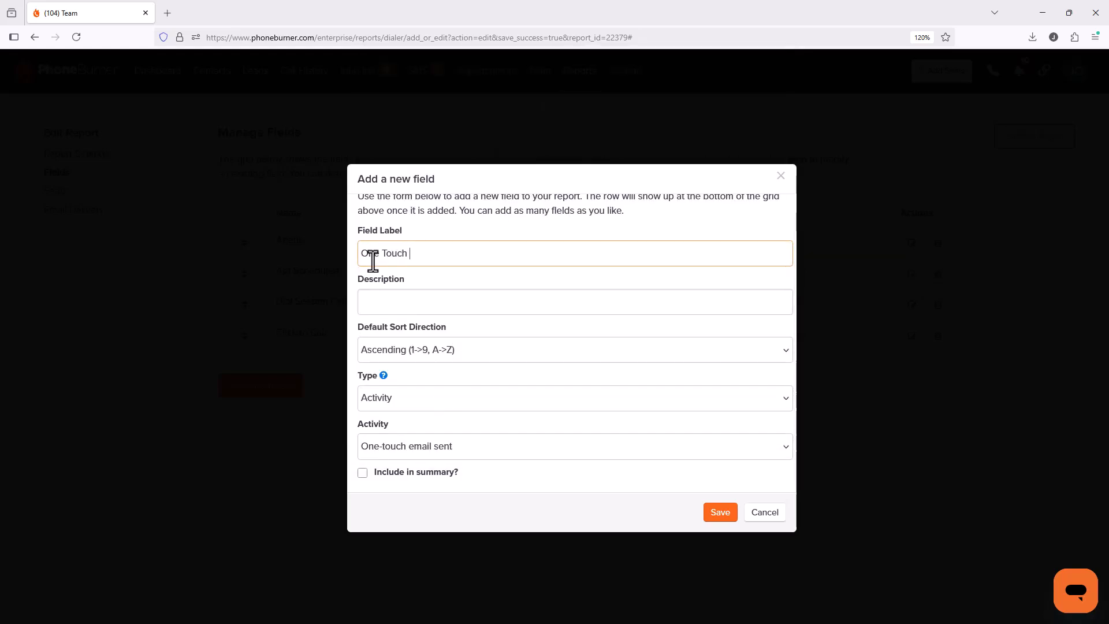
click(712, 515)
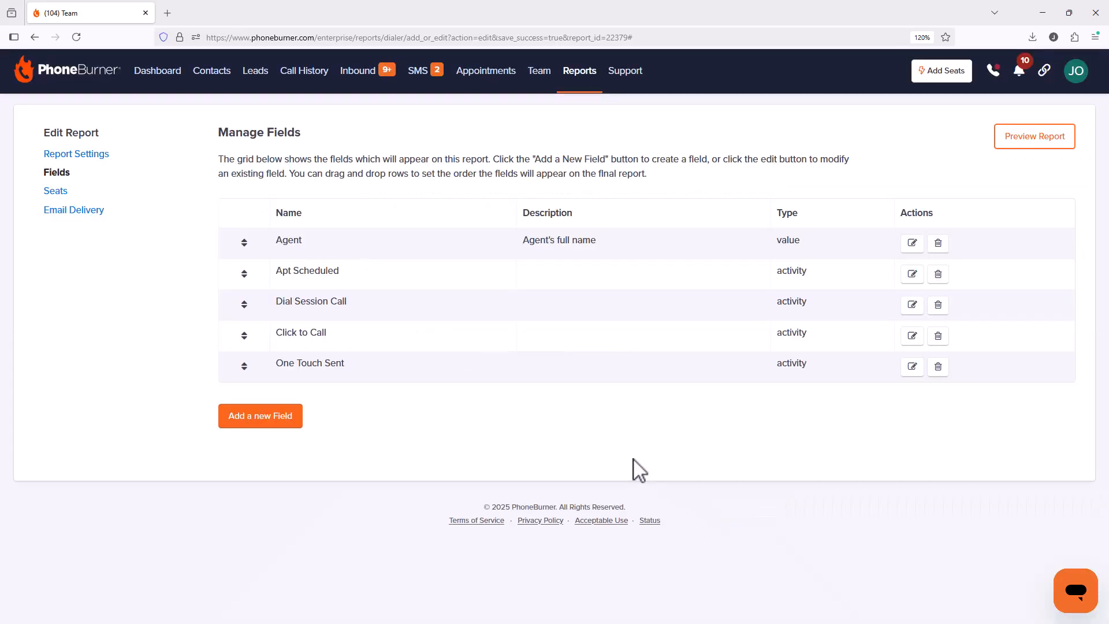
Step: Begin a new report field of type Activity that tracks the "One-touch email opened" activity
click(277, 418)
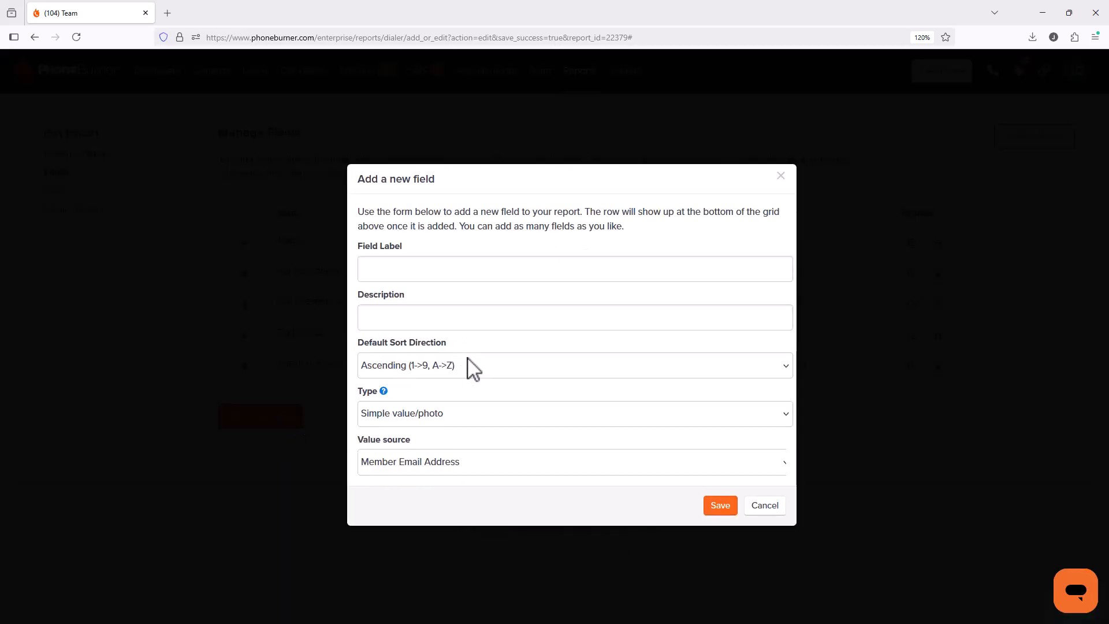
click(459, 416)
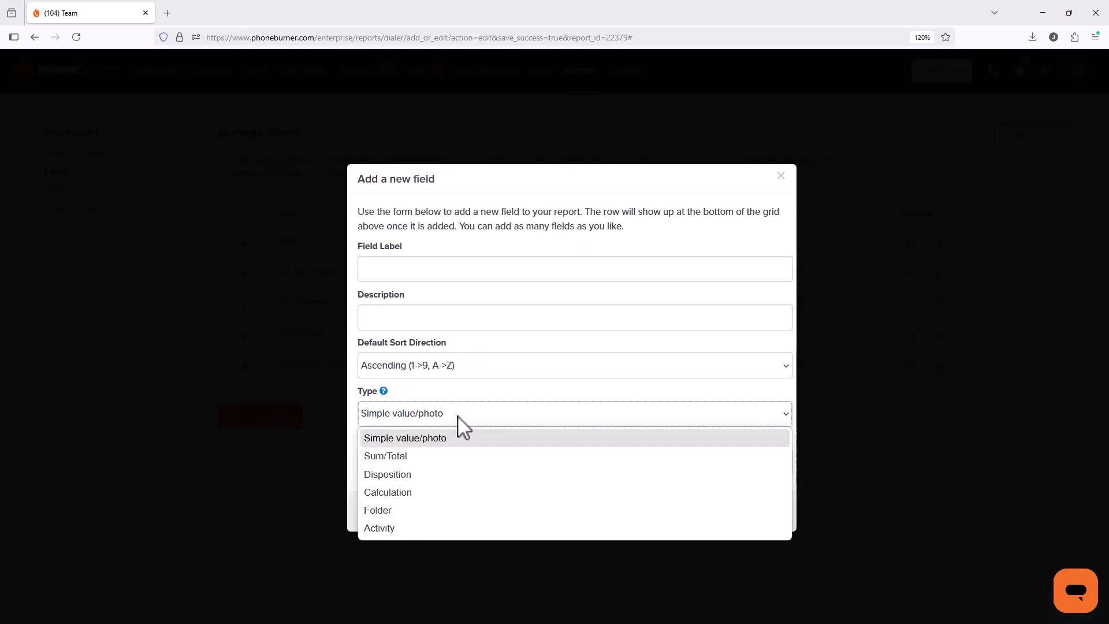
click(411, 527)
click(466, 446)
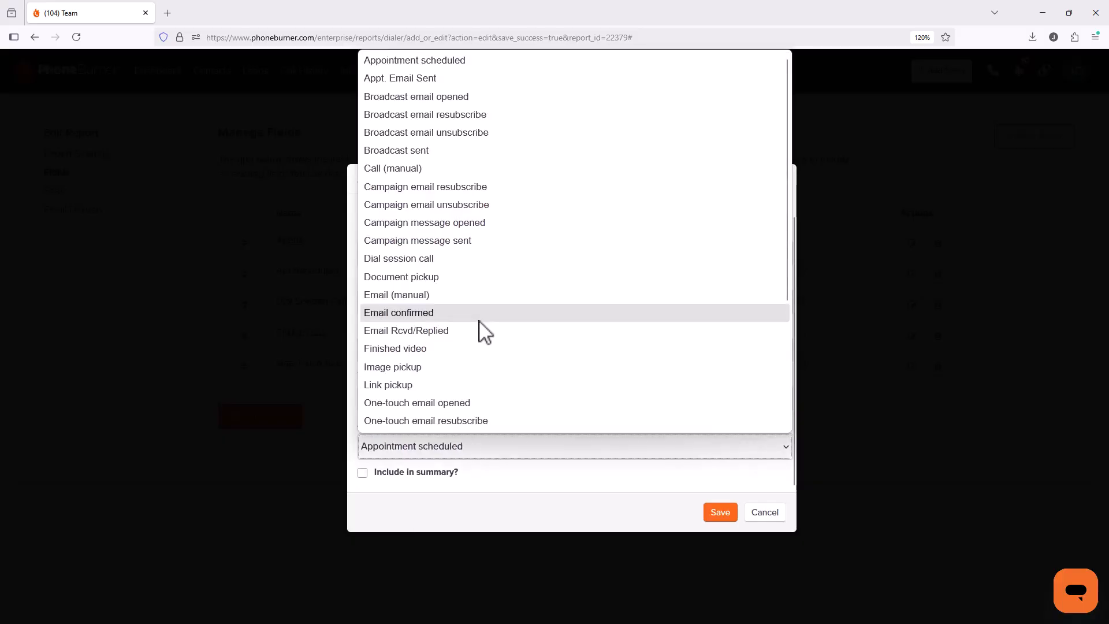
scroll(478, 340, down, 3)
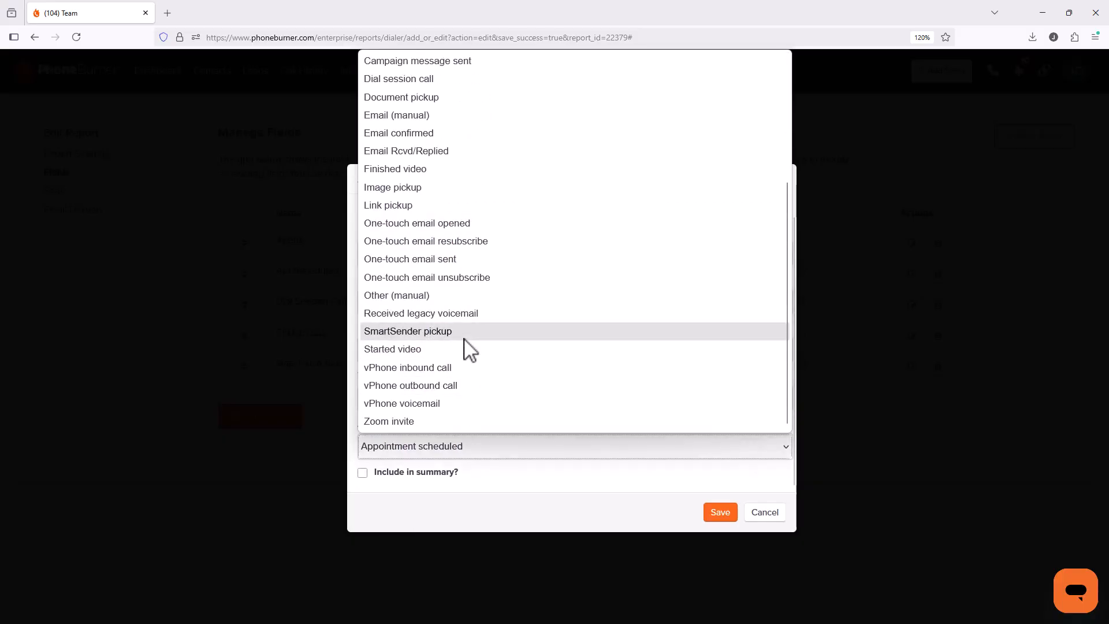
click(444, 226)
Step: Label the opened-email field "One Touch Opened", include it in the summary, and save it
click(405, 260)
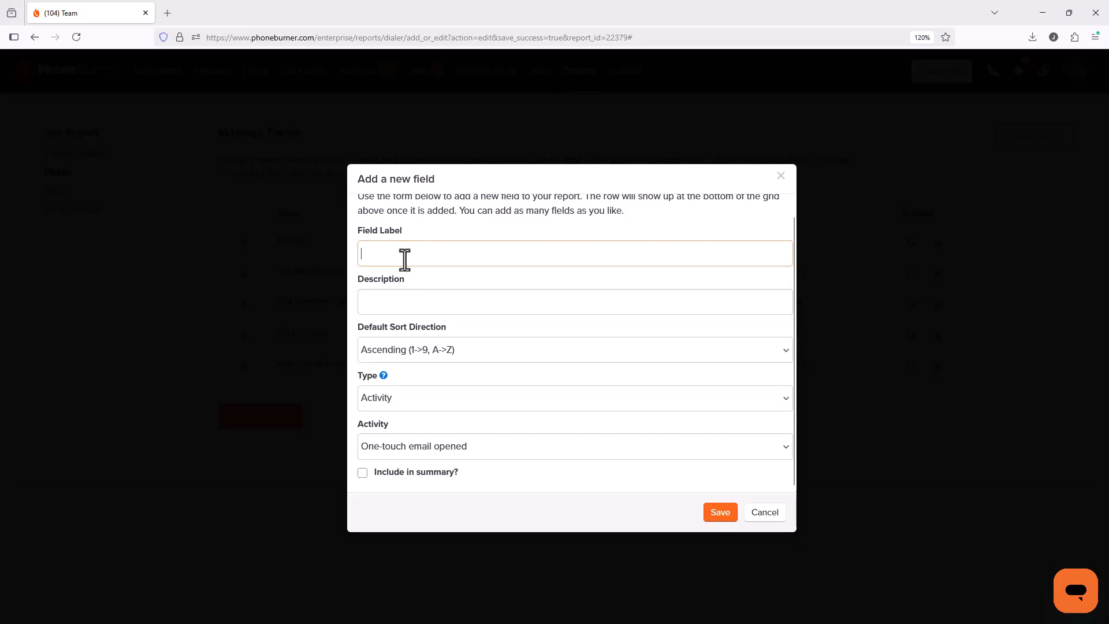
text(One Tou)
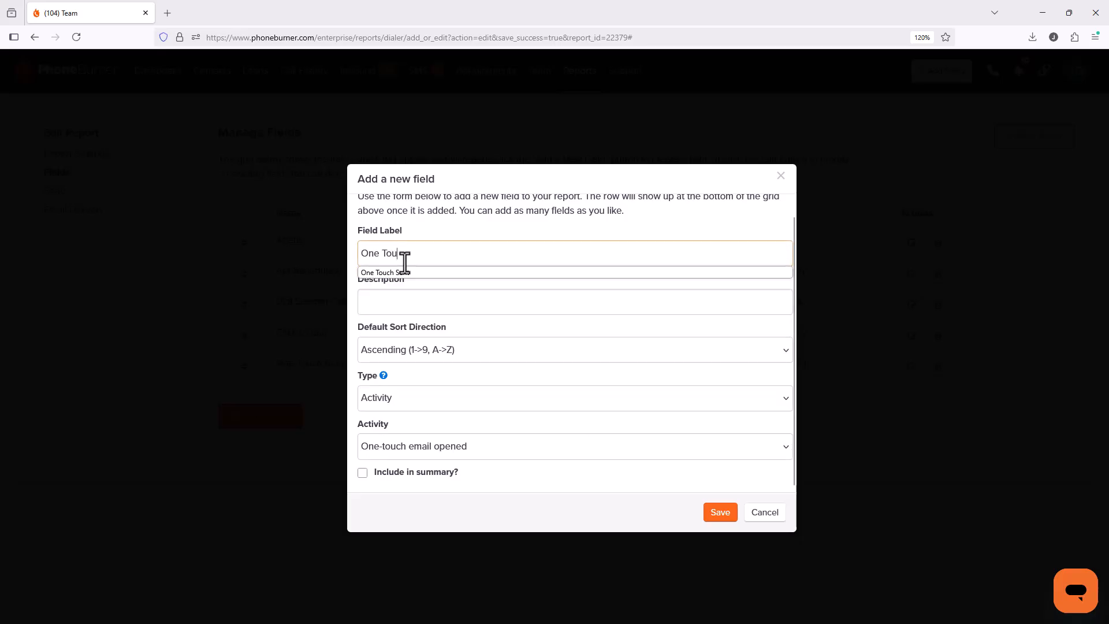
text(ch Opened)
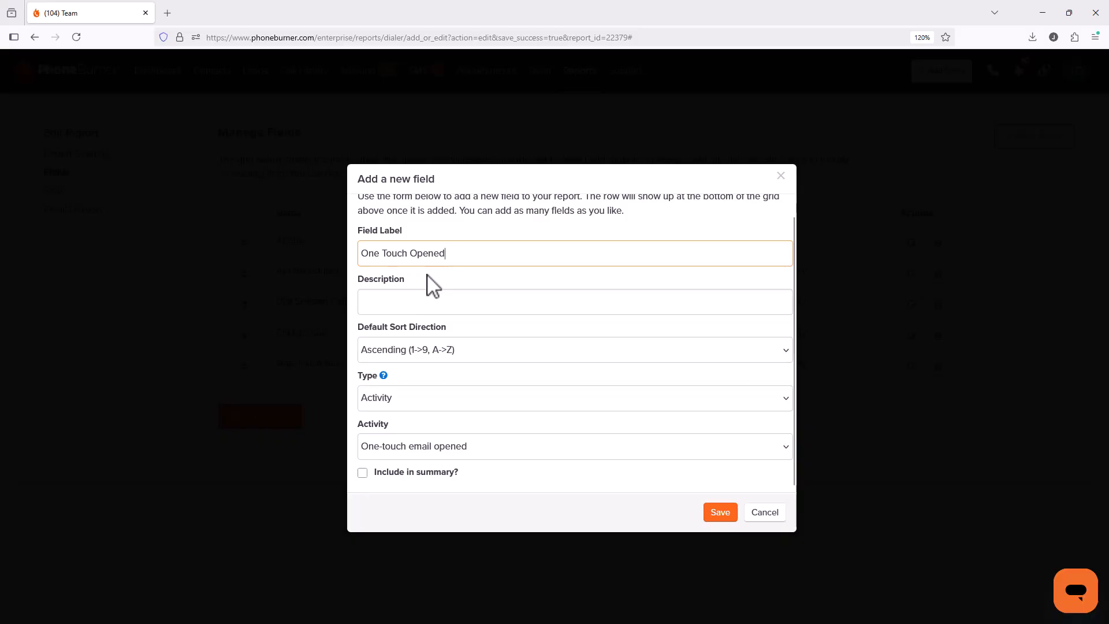
click(365, 474)
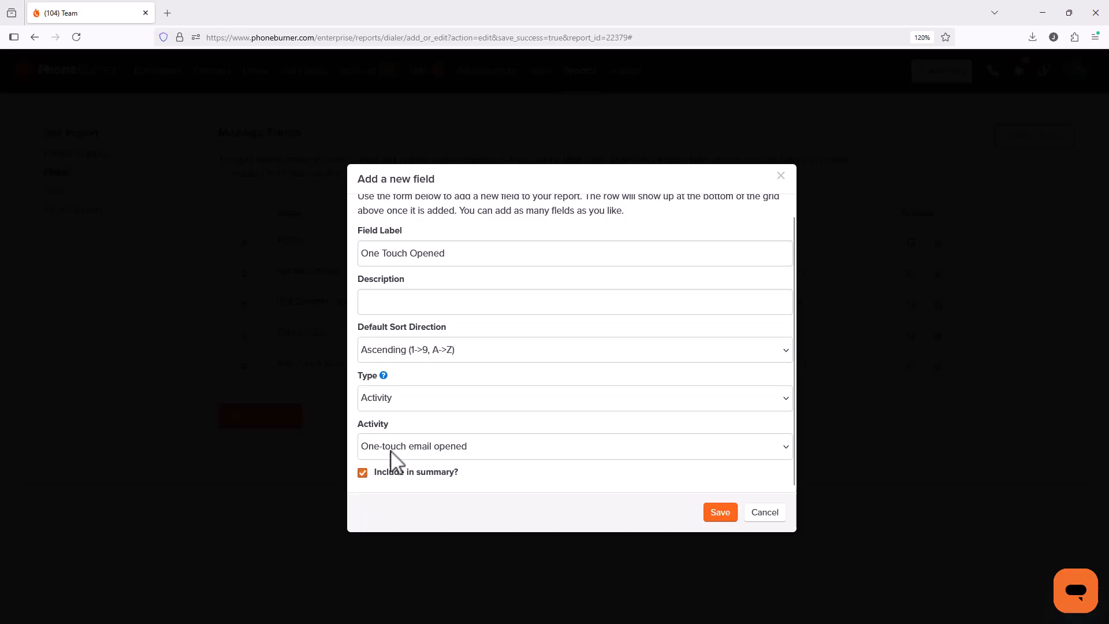
click(724, 517)
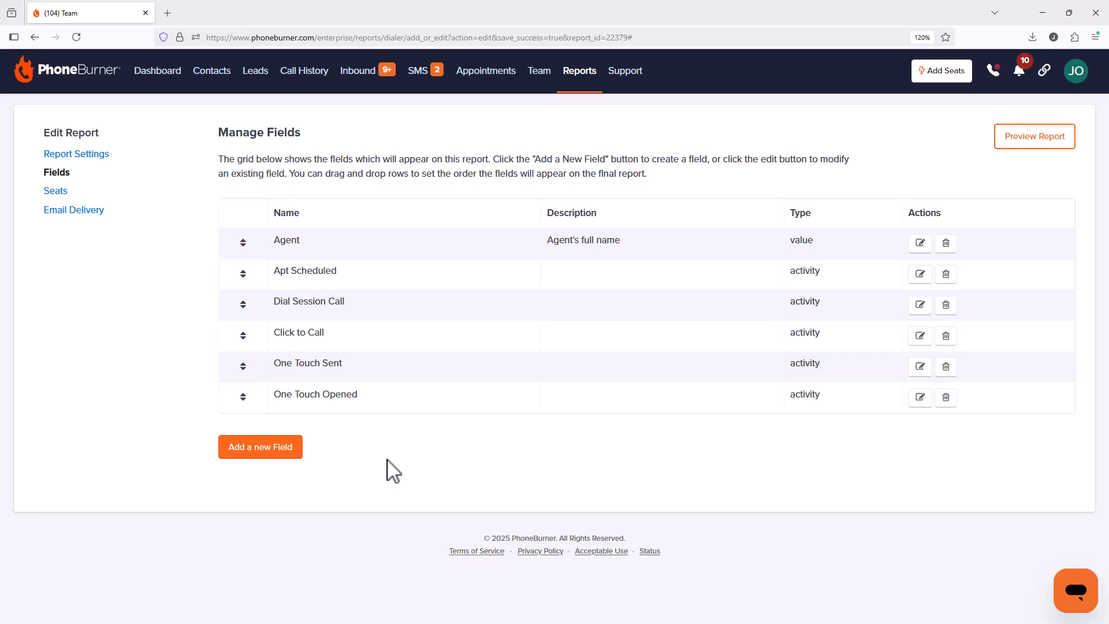
Step: Add a report field of type Activity that tracks the "SmartSender pickup" activity and save it without a label
click(278, 449)
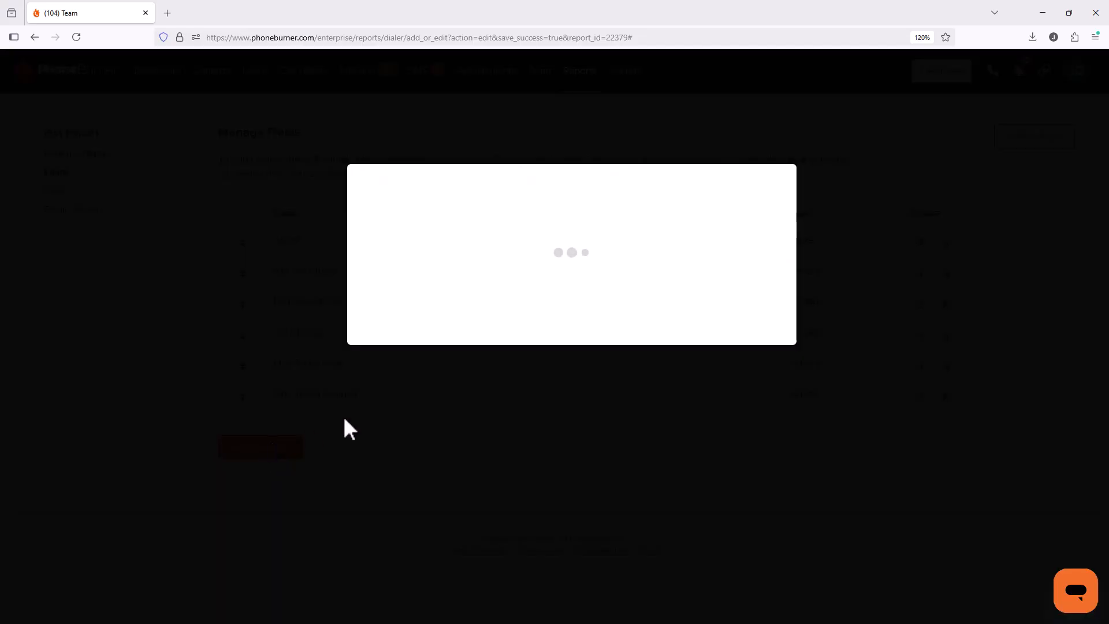
click(428, 414)
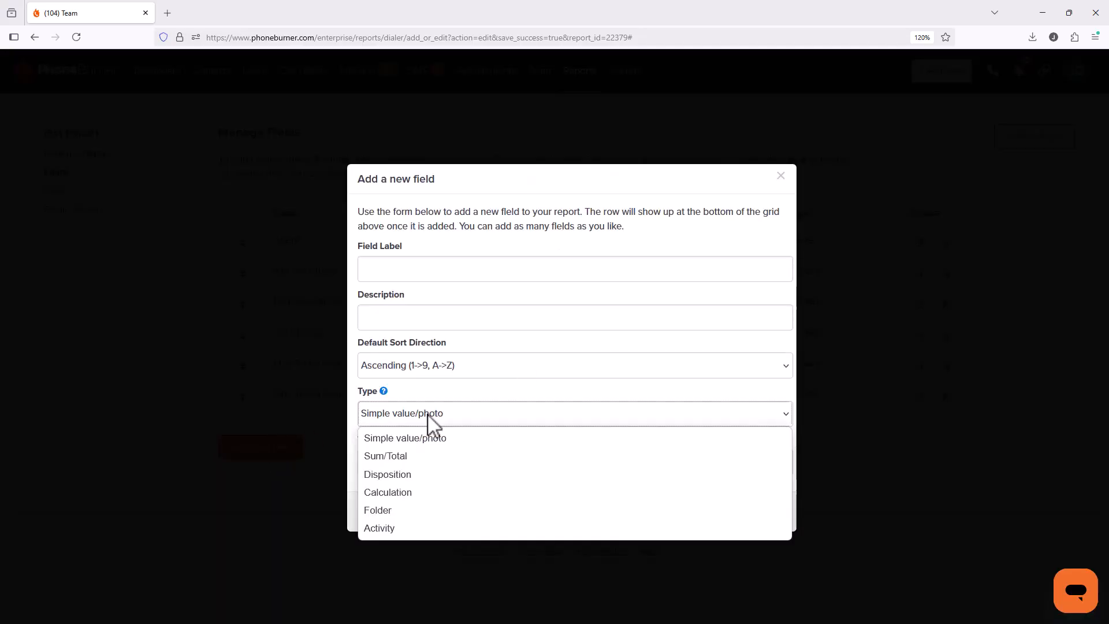
click(405, 531)
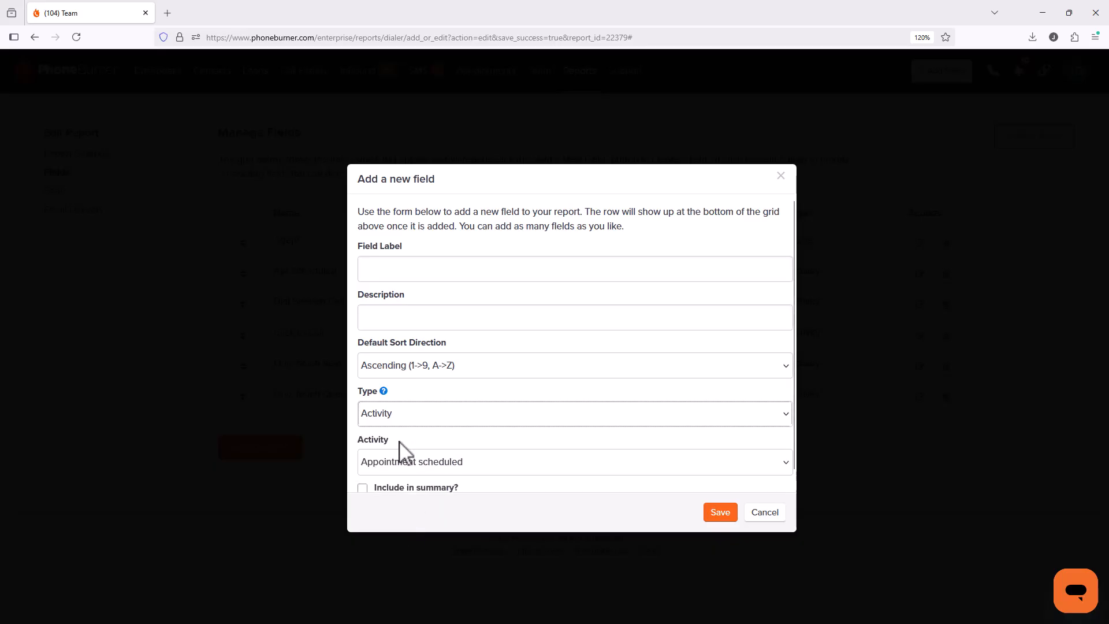
click(402, 464)
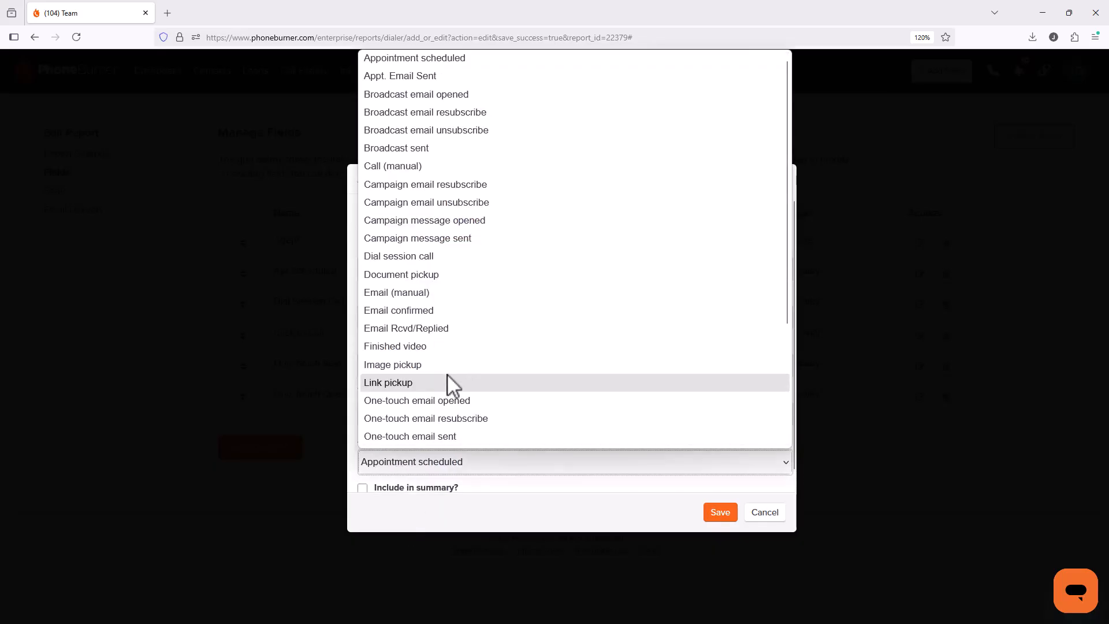
scroll(447, 374, down, 2)
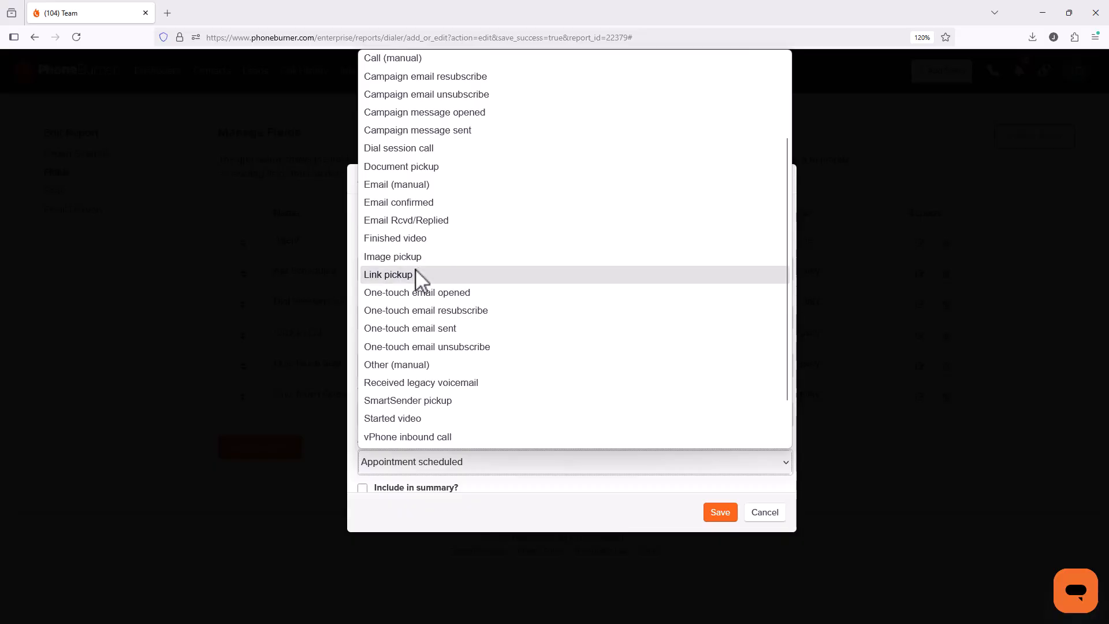
scroll(439, 317, down, 1)
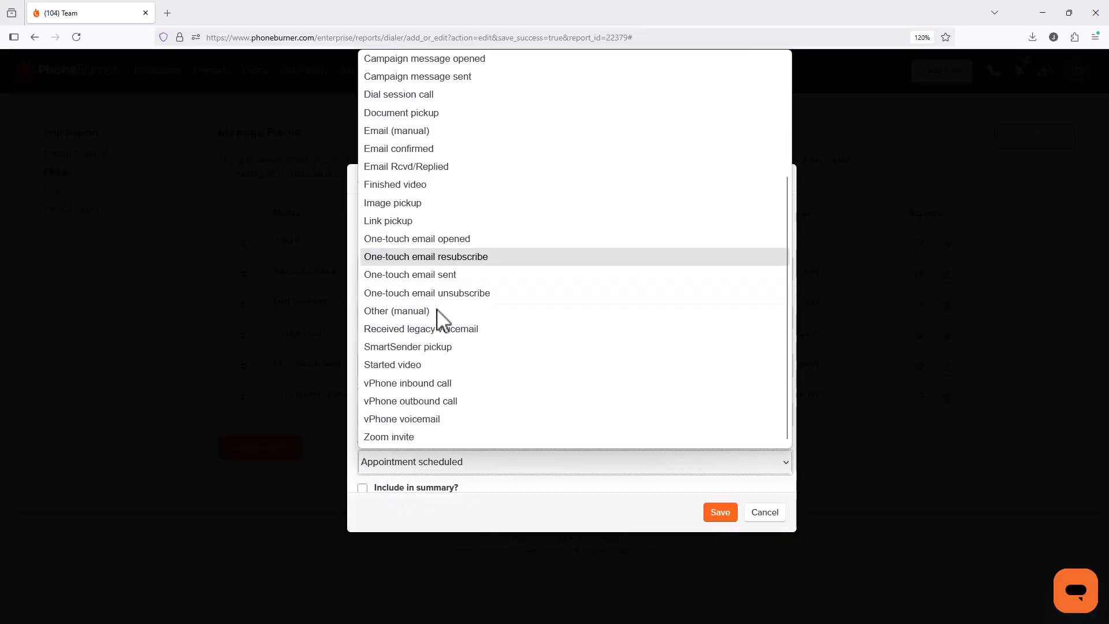
click(431, 348)
click(413, 273)
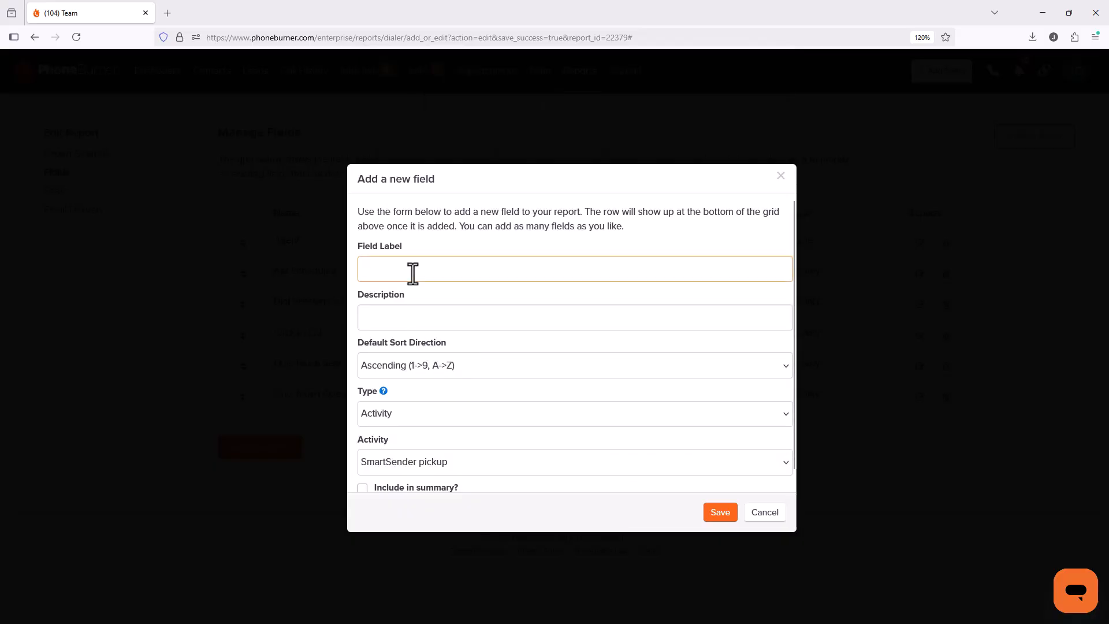
key(Return)
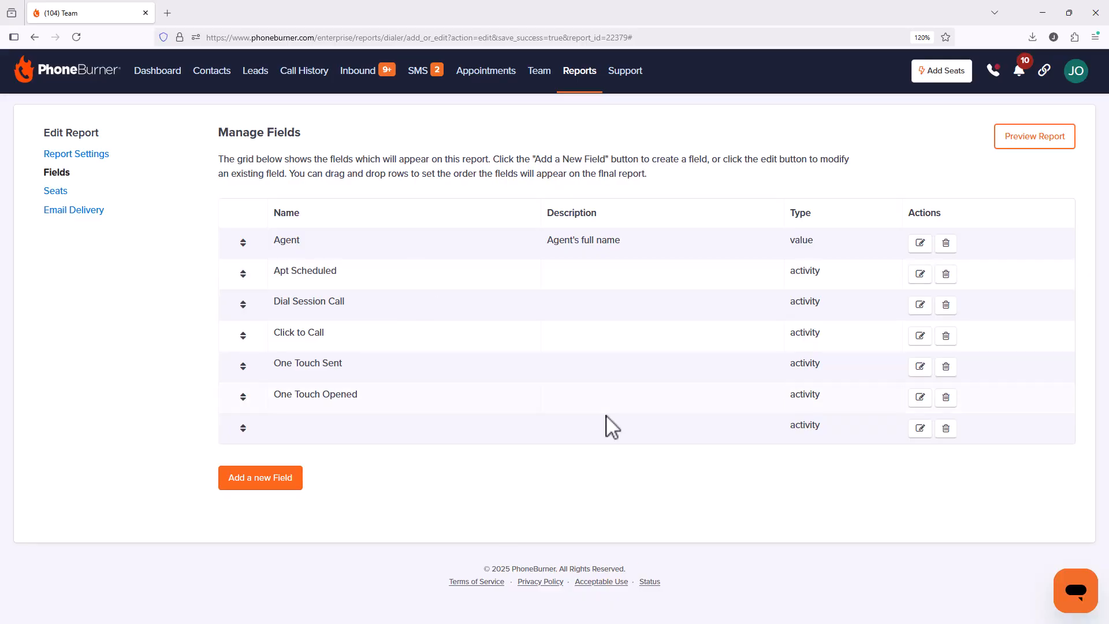
Step: Edit the unlabelled SmartSender pickup field, label it "SS Pick Up", and save it
click(919, 432)
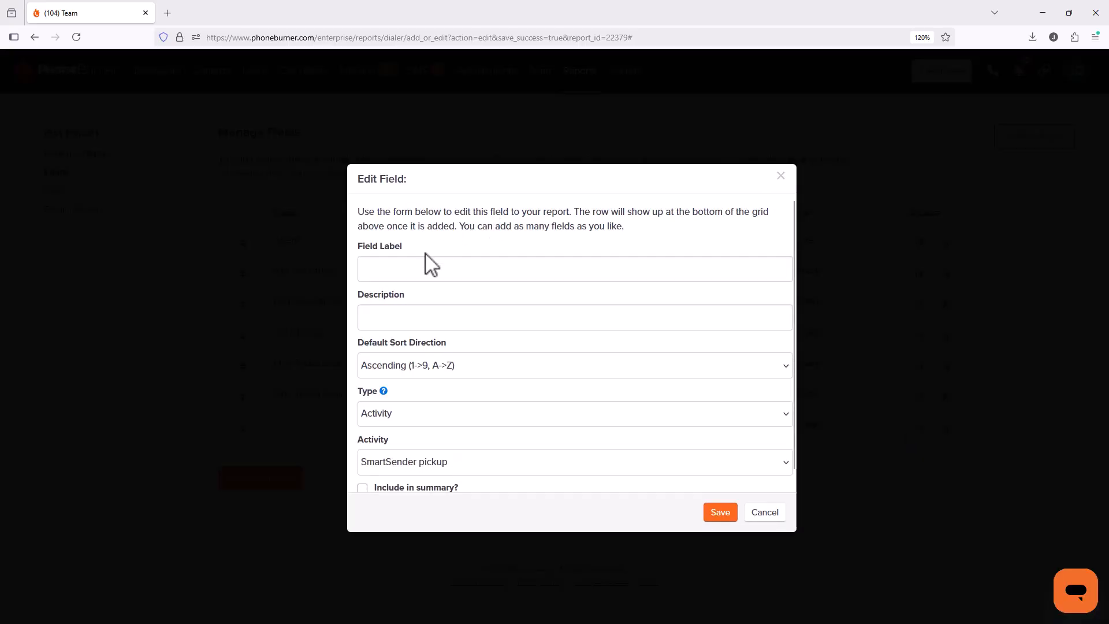
click(412, 267)
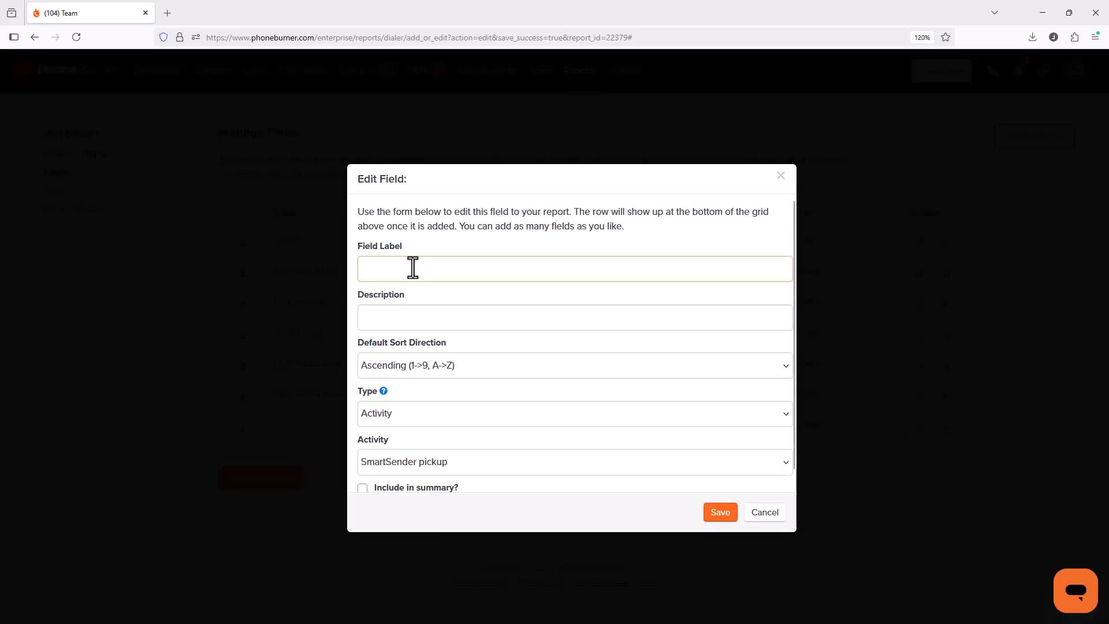
text(SS Pick Up)
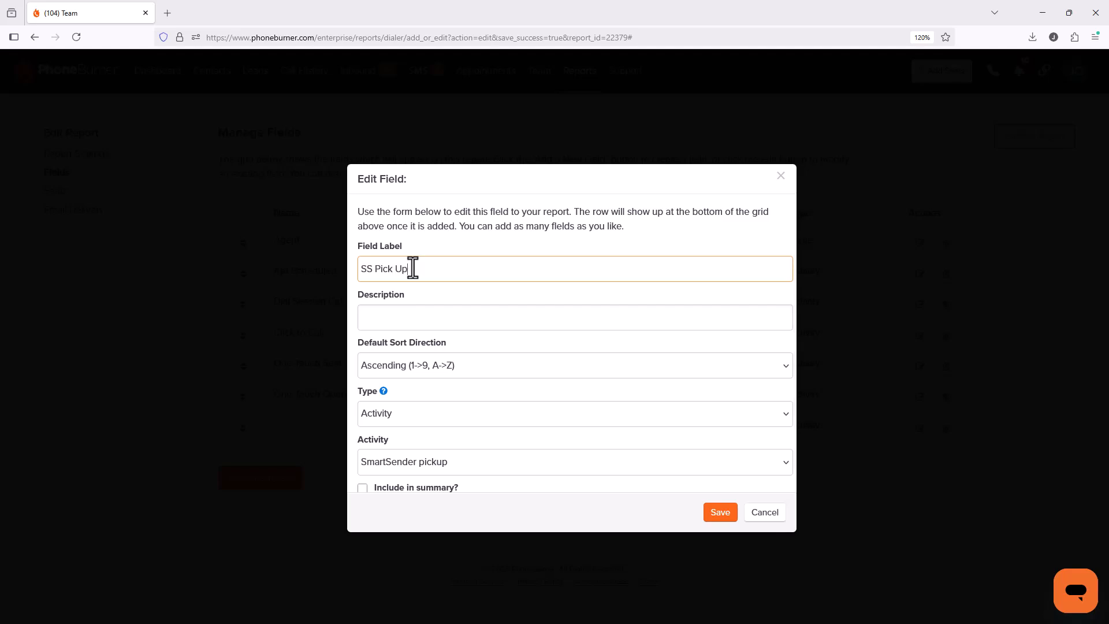
click(720, 516)
Step: Add a field labelled "Video Started" of type Activity that tracks the "Started video" activity, and save it
click(265, 478)
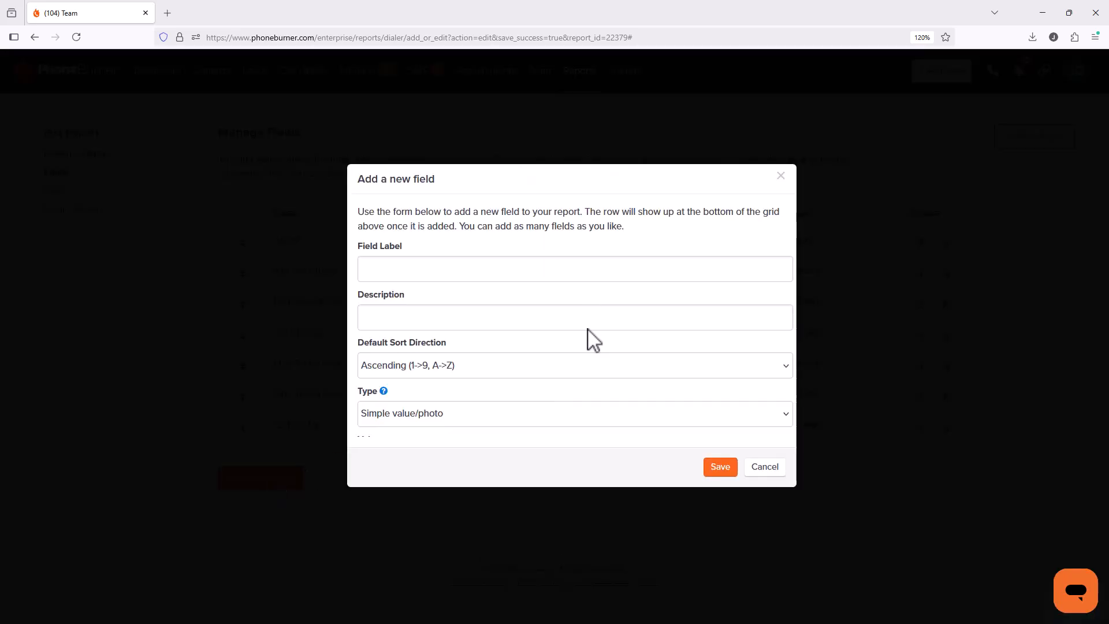
click(478, 272)
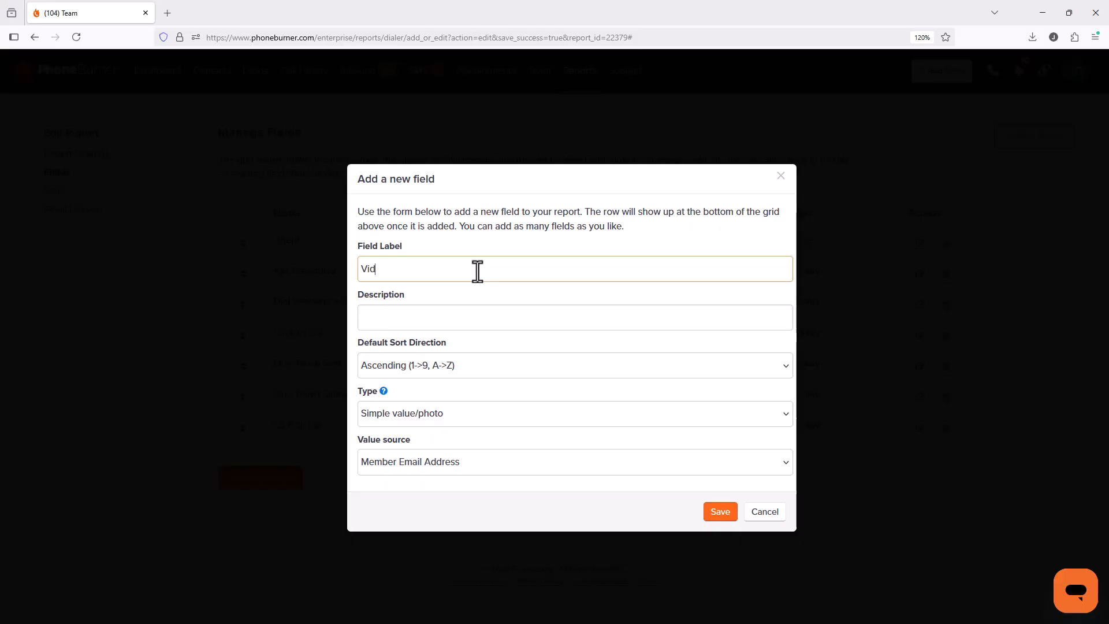
text(Video Started)
click(416, 414)
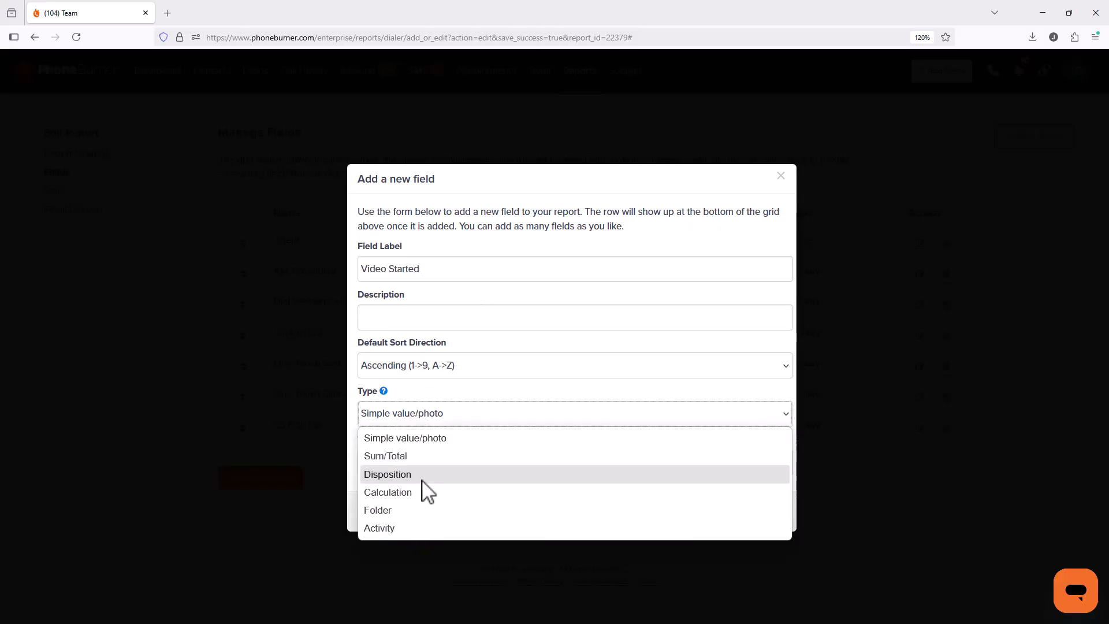
click(415, 528)
click(432, 468)
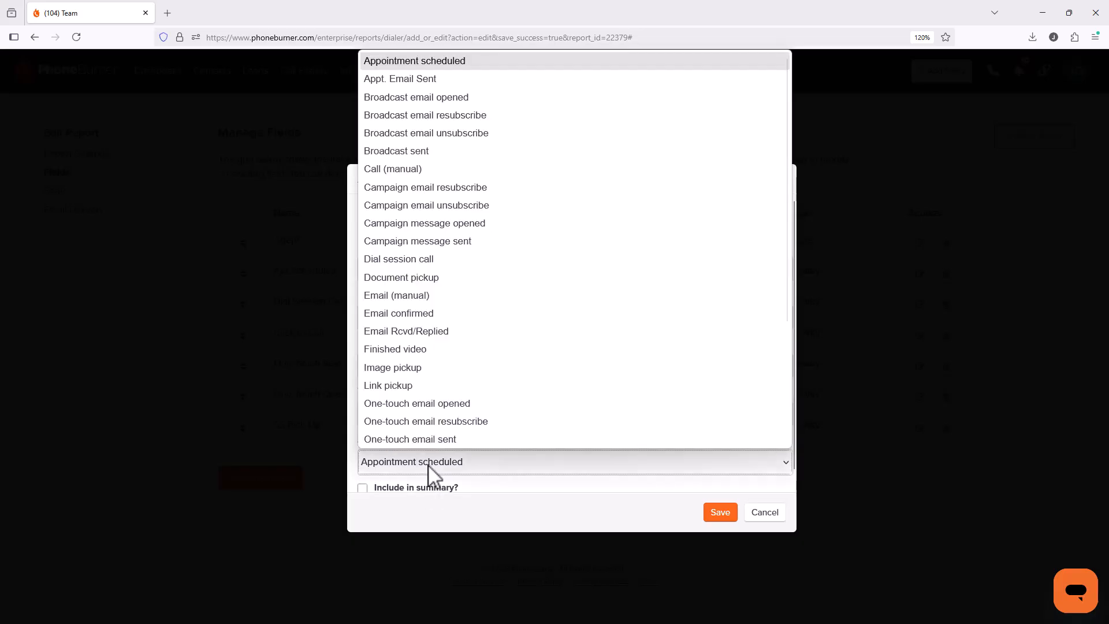
scroll(457, 405, down, 5)
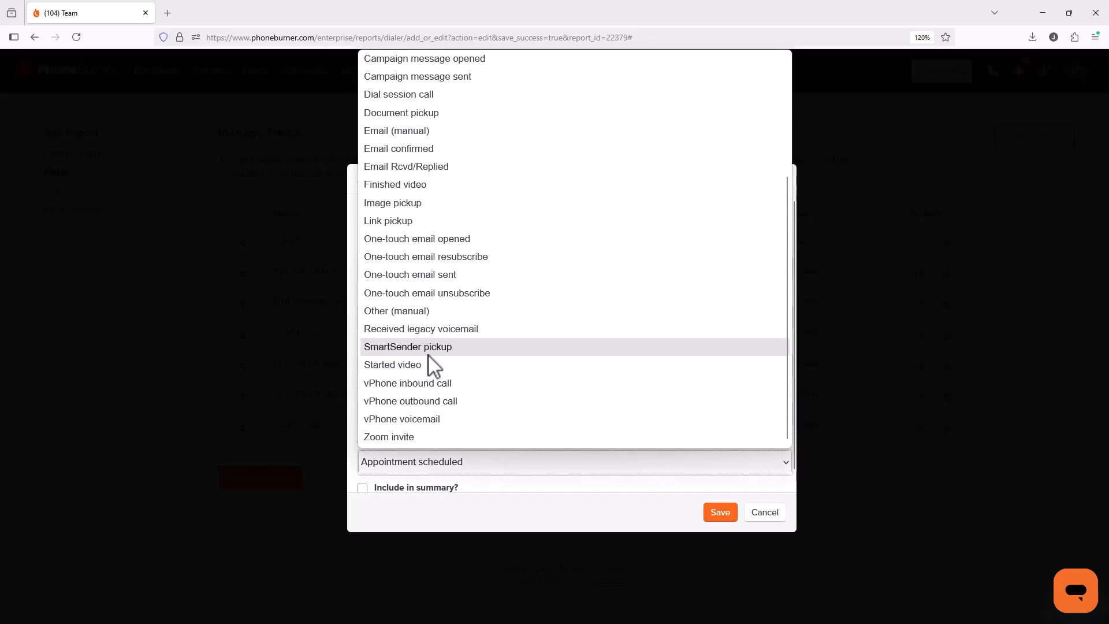
click(420, 369)
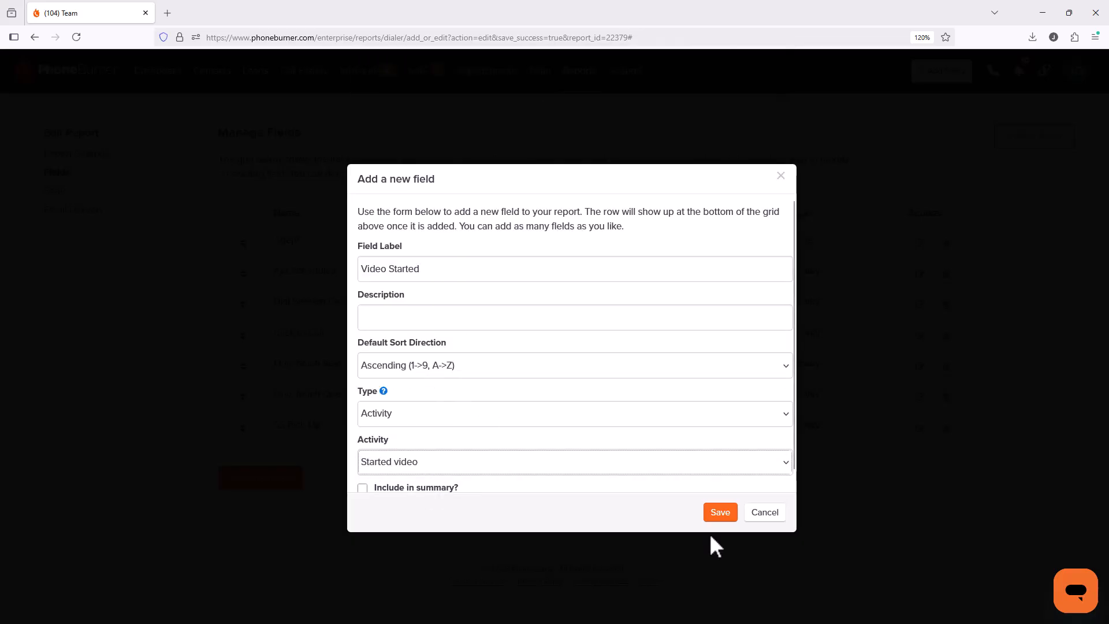
click(720, 512)
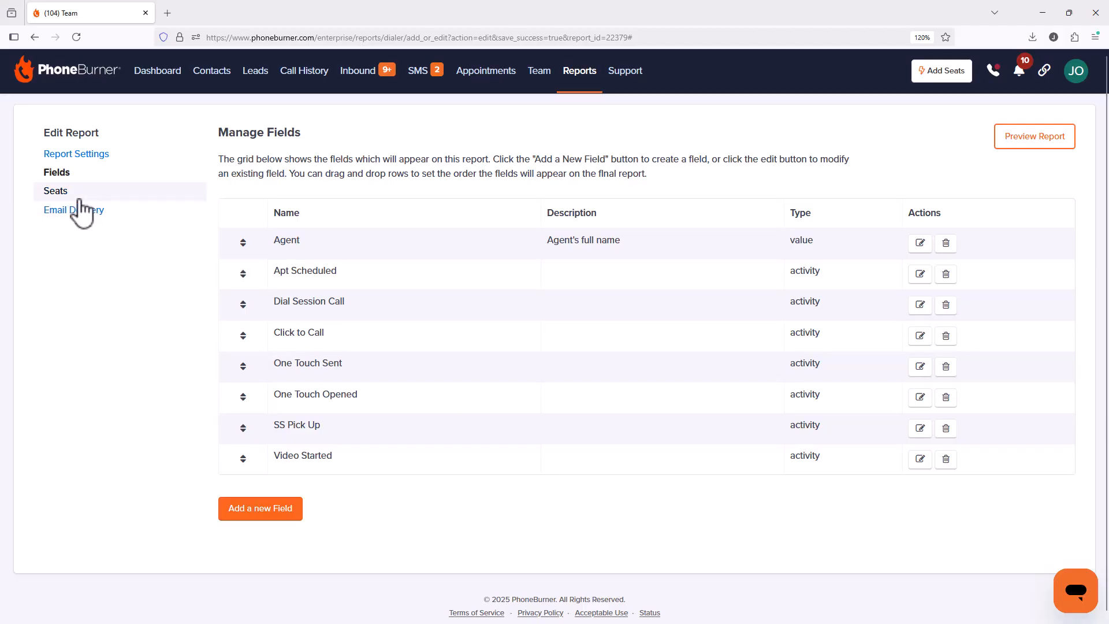
Step: Check the report's seats including suspended ones, return to viewing active seats only, and save the seat selection
click(55, 196)
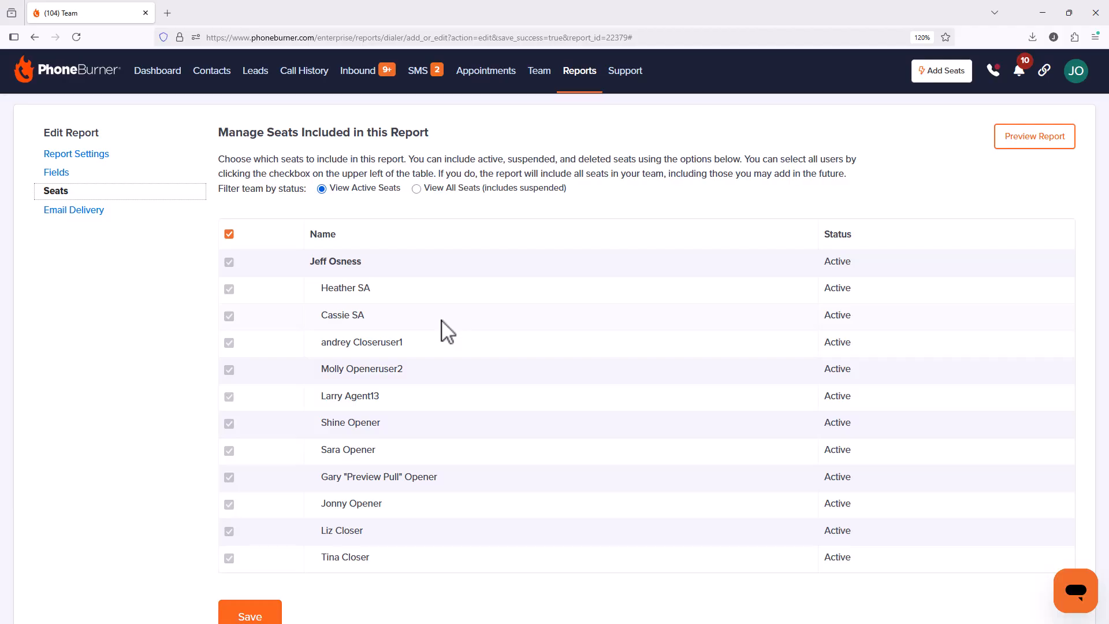
click(417, 193)
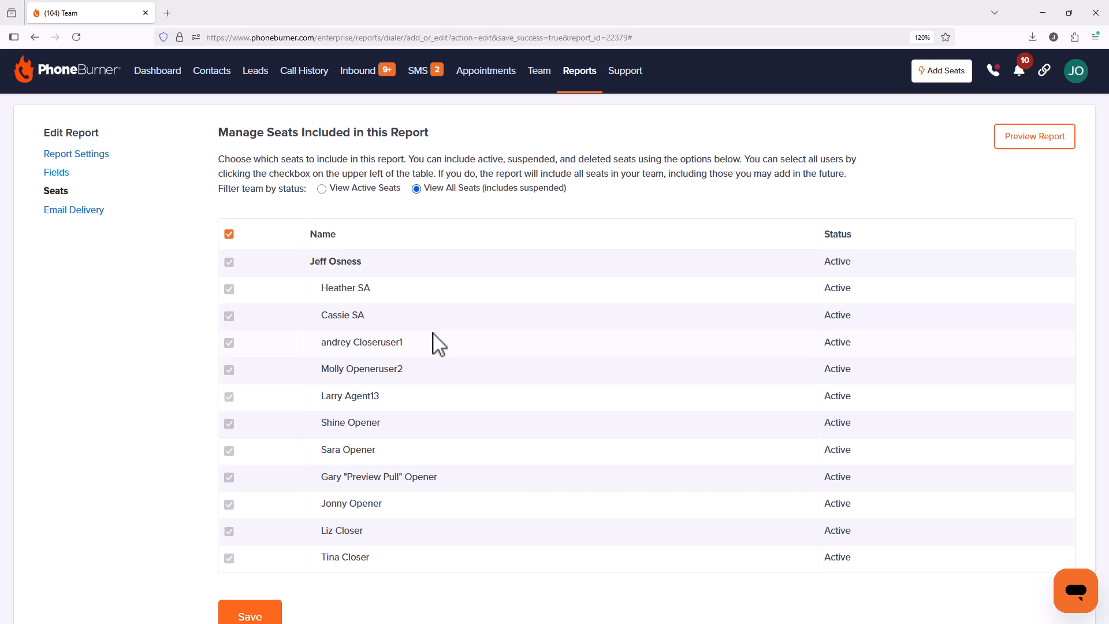
click(364, 189)
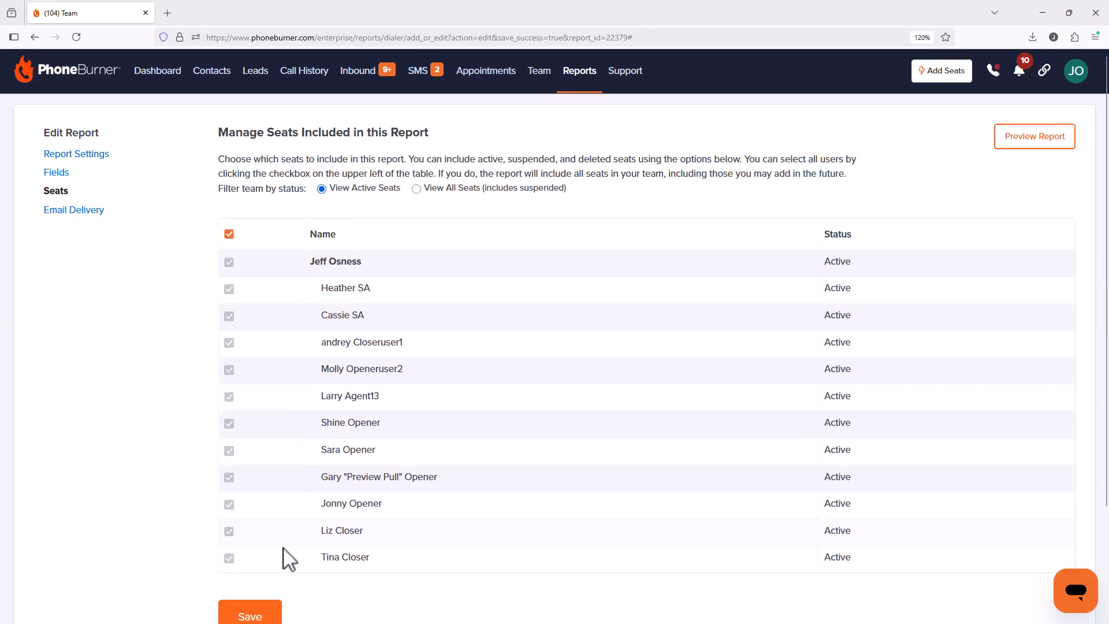
click(251, 616)
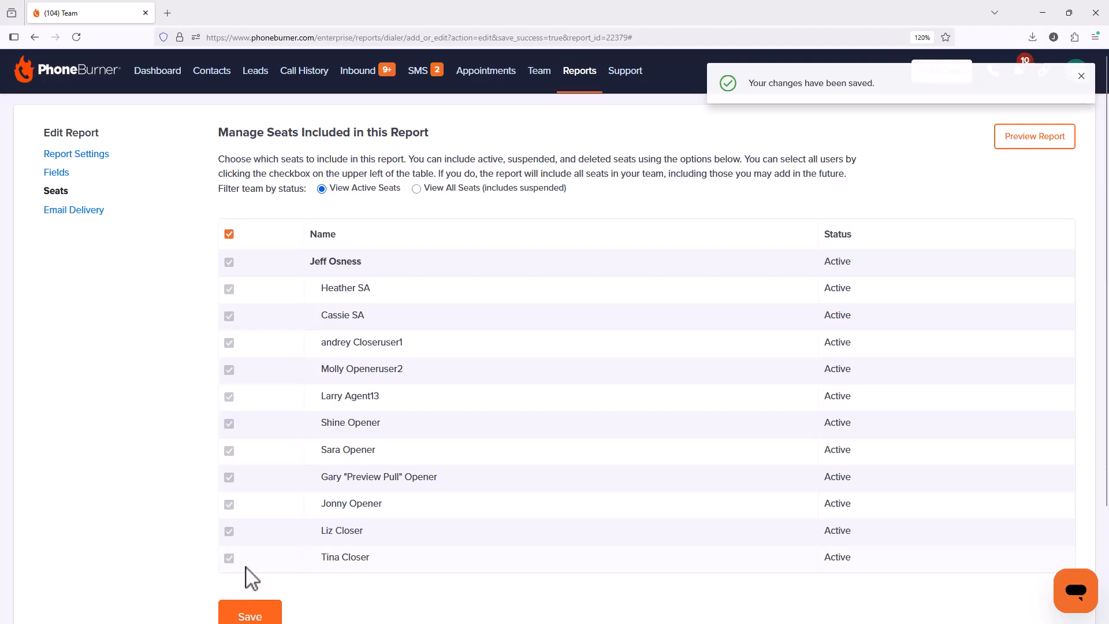
Step: In the report's email delivery options, choose the Weekly frequency and view the available delivery days
click(79, 213)
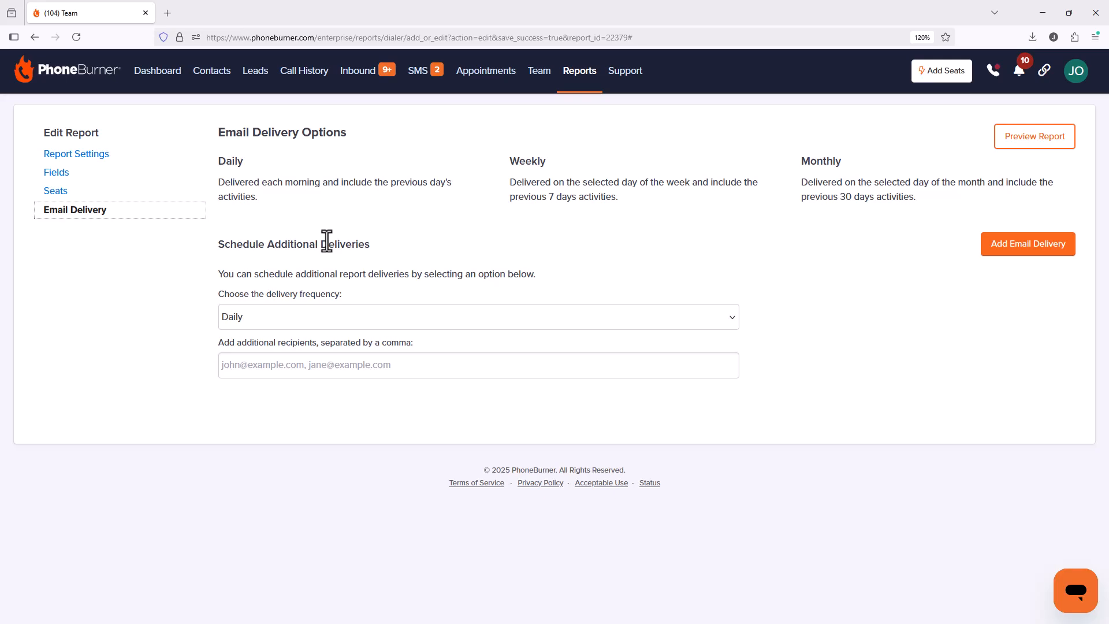
click(446, 319)
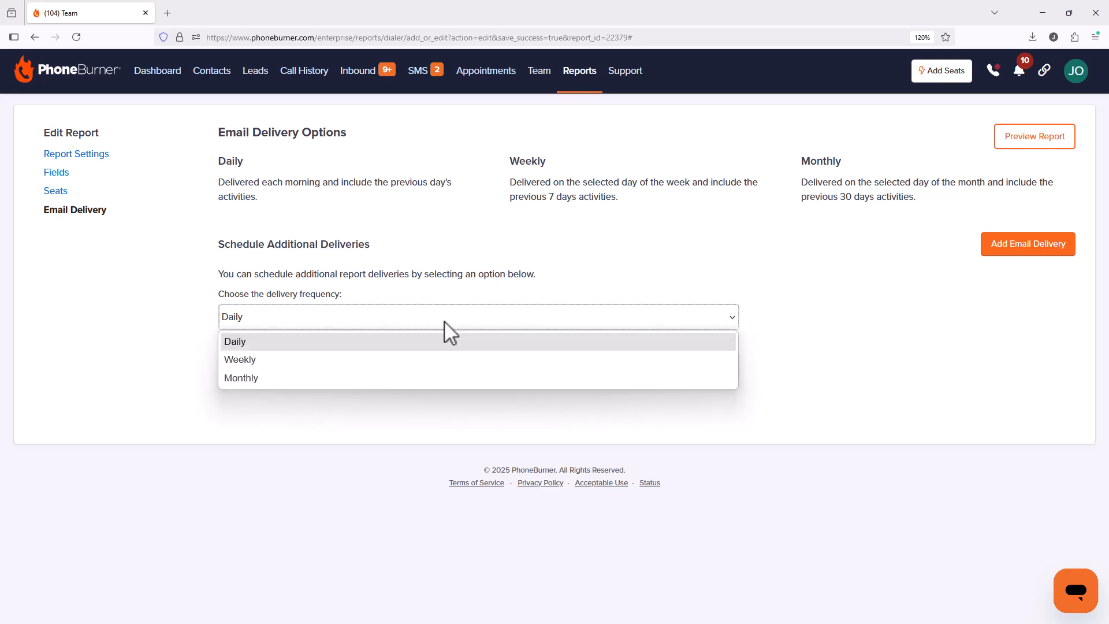
click(413, 365)
click(384, 365)
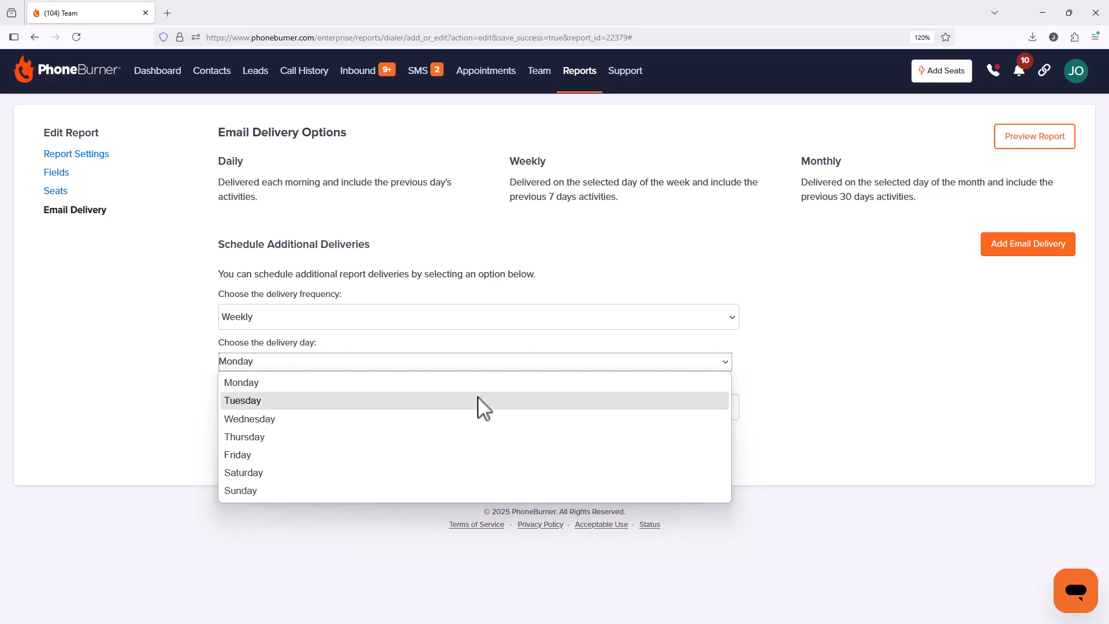
click(749, 282)
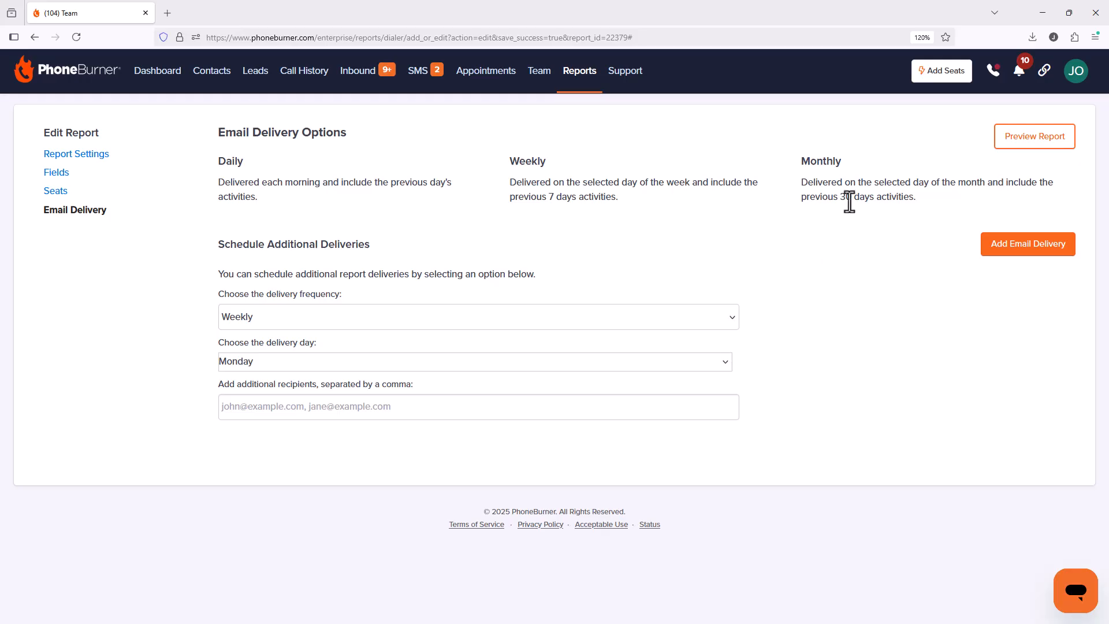
Step: Choose the Monthly delivery frequency, view the available days of the month, and go to the additional recipients entry
click(264, 317)
click(241, 377)
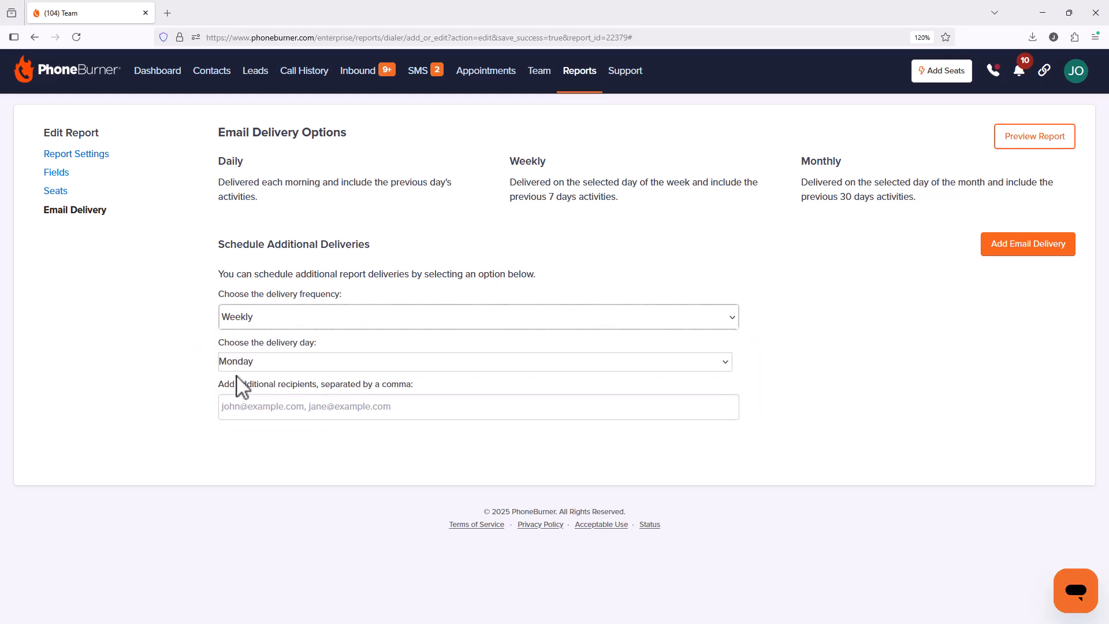
click(298, 364)
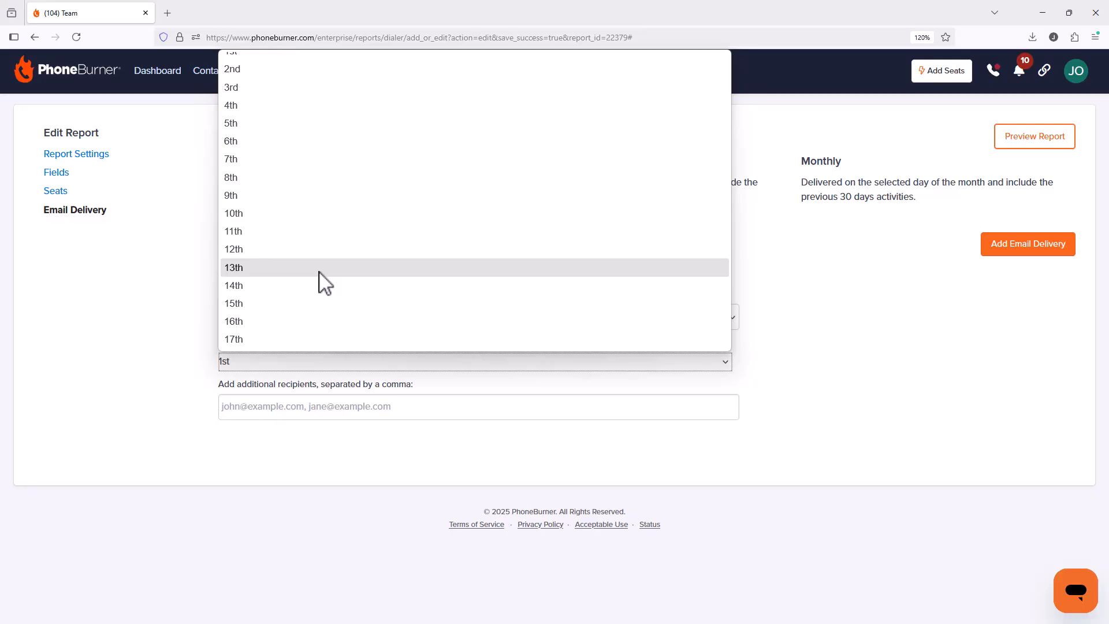
click(588, 403)
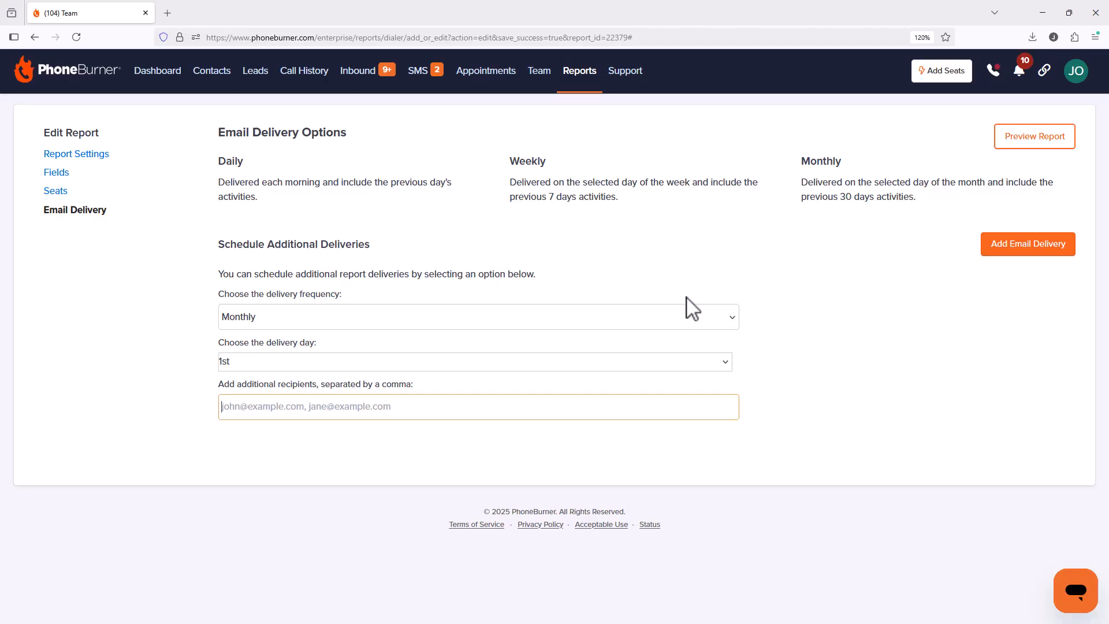
Step: Display the New Activity Report from the custom reports for the past 365 days
click(572, 86)
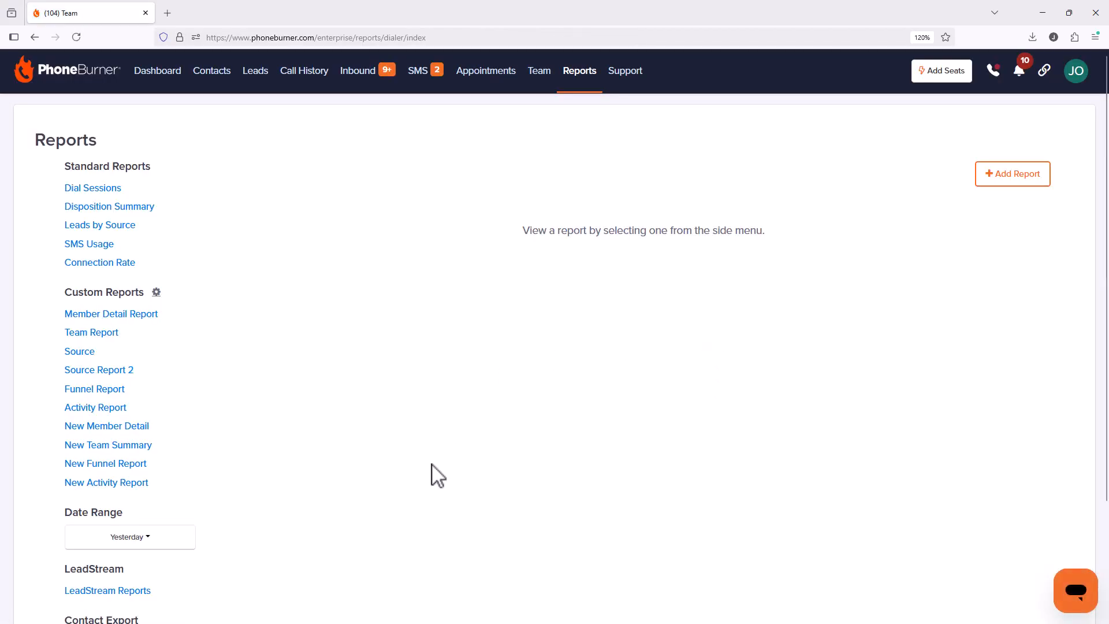
click(99, 485)
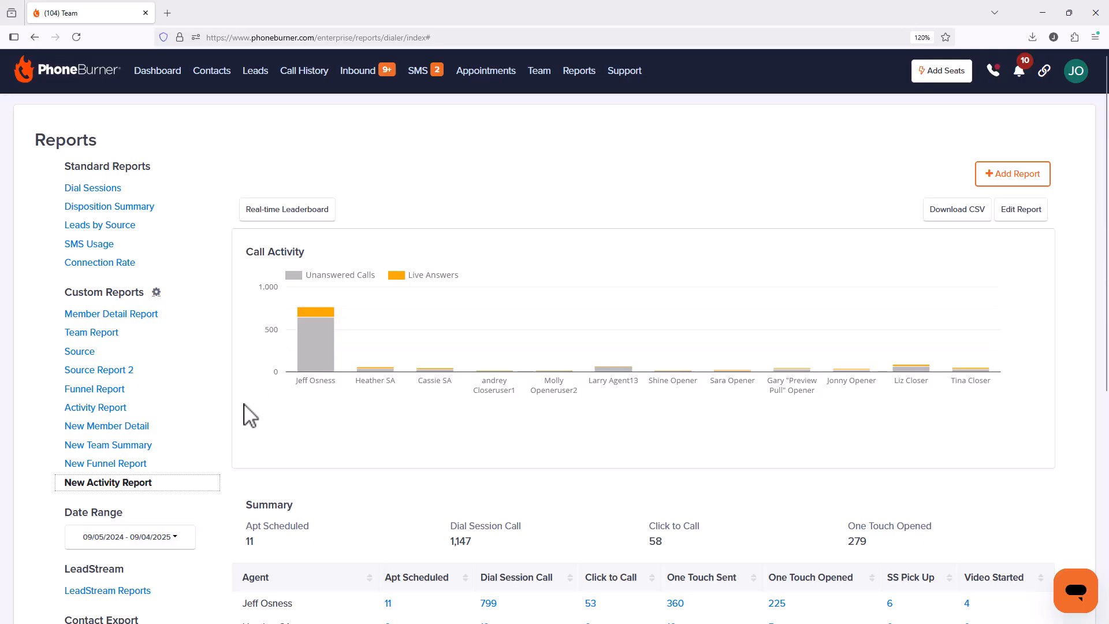
scroll(248, 414, down, 4)
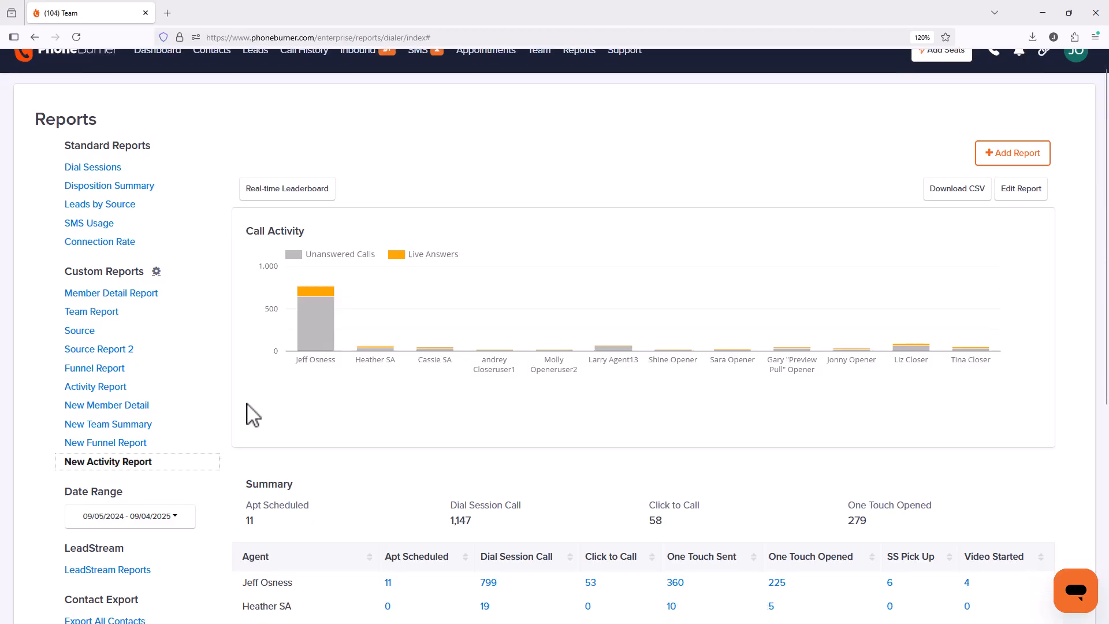
Step: Look through the report's date range choices without changing them, and examine its summary and per-agent activity table
click(181, 323)
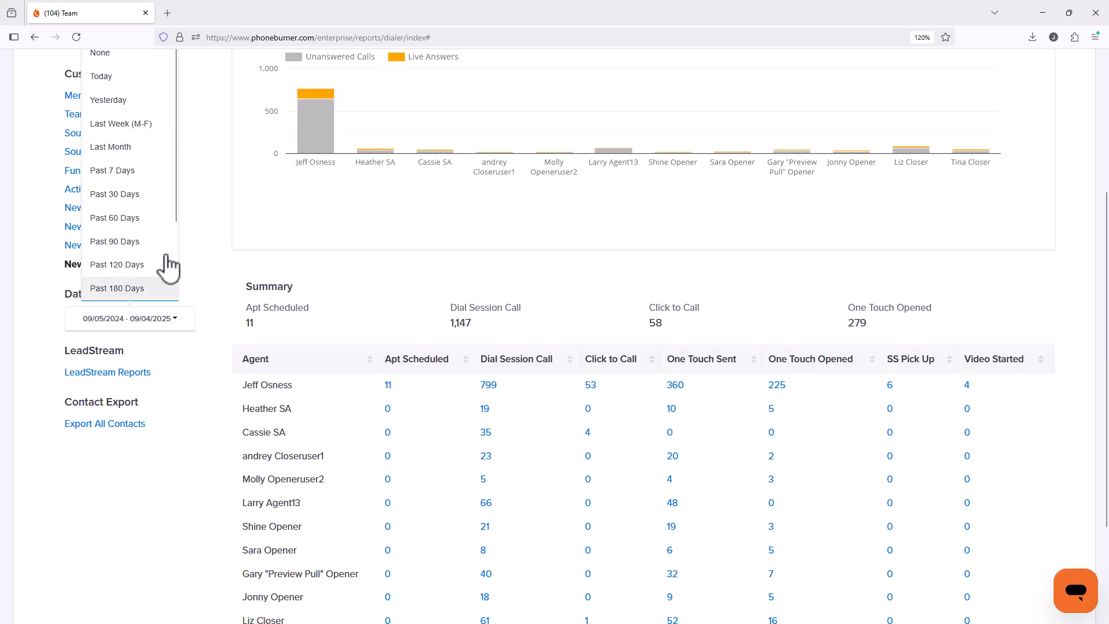
scroll(162, 269, down, 2)
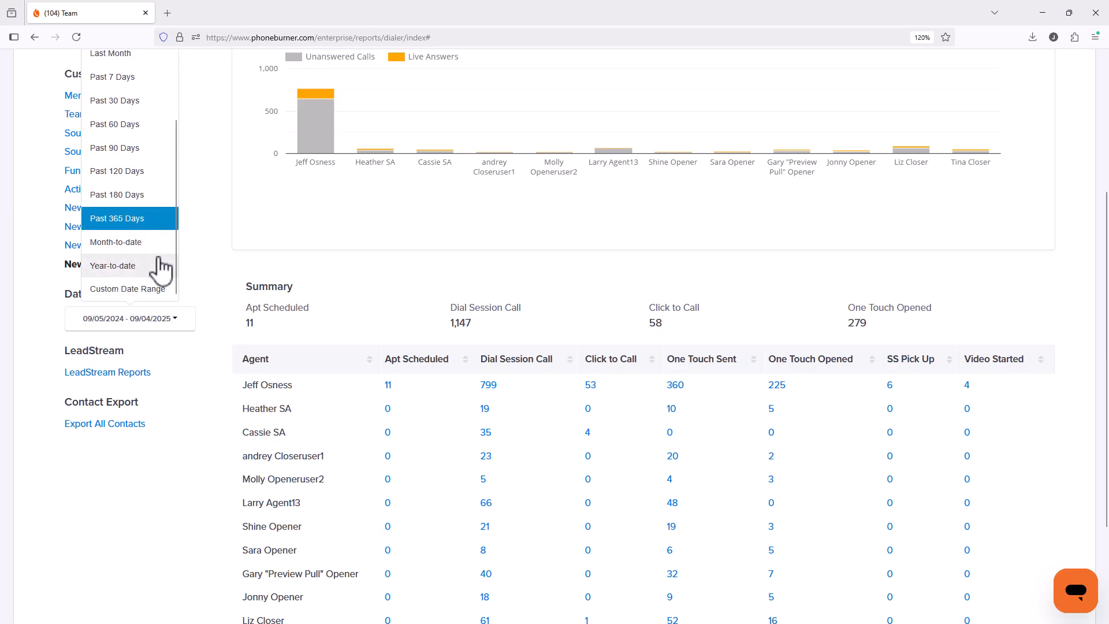
scroll(155, 268, up, 3)
click(300, 252)
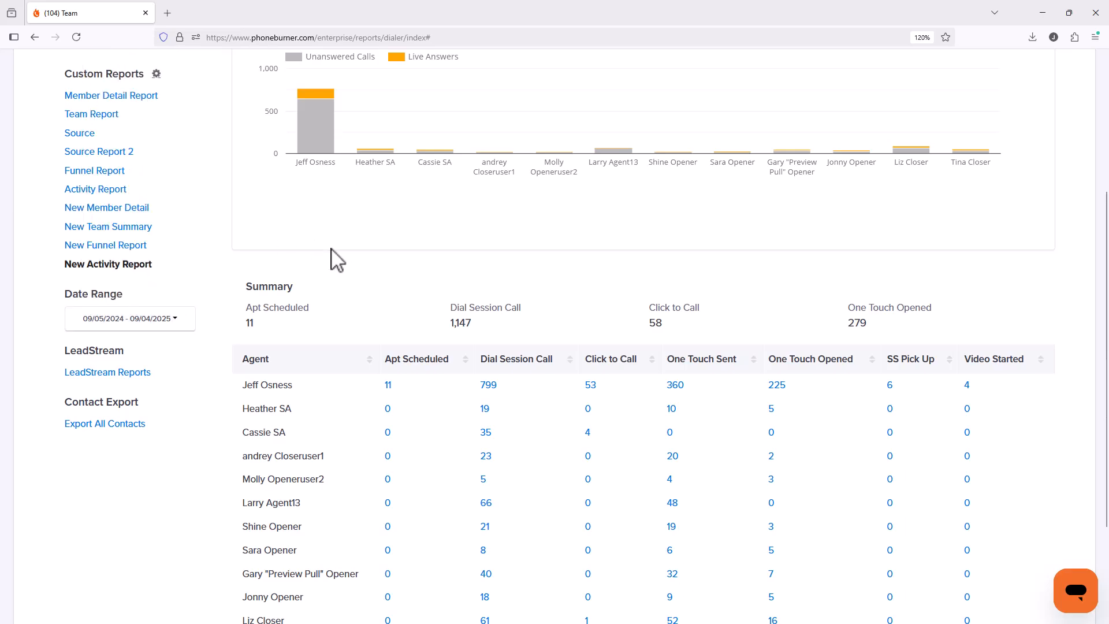
scroll(317, 297, up, 2)
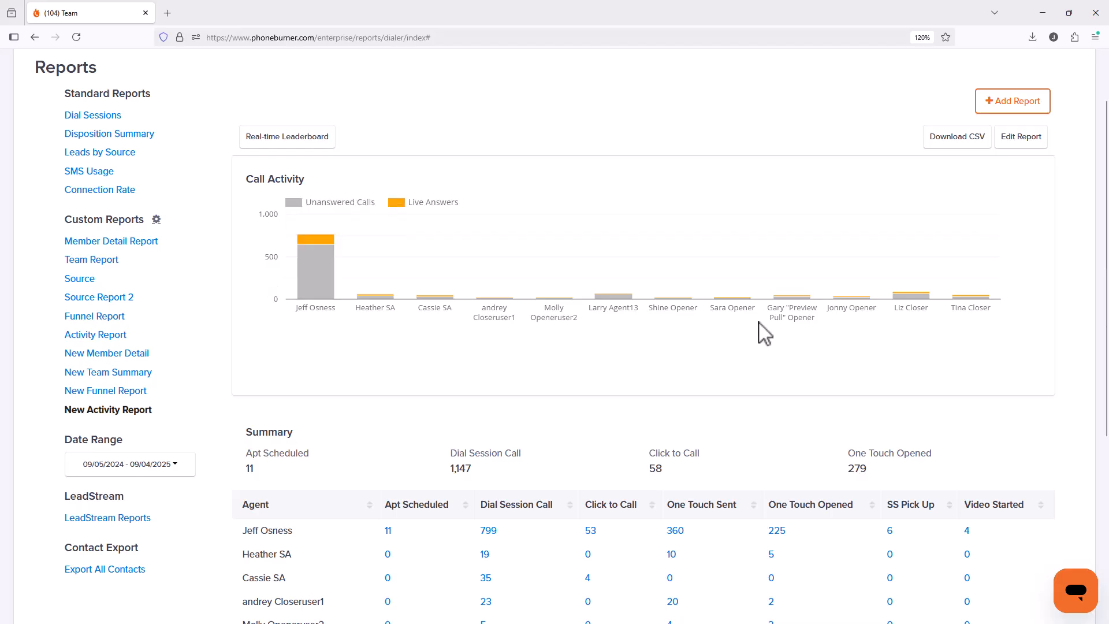
scroll(512, 305, down, 5)
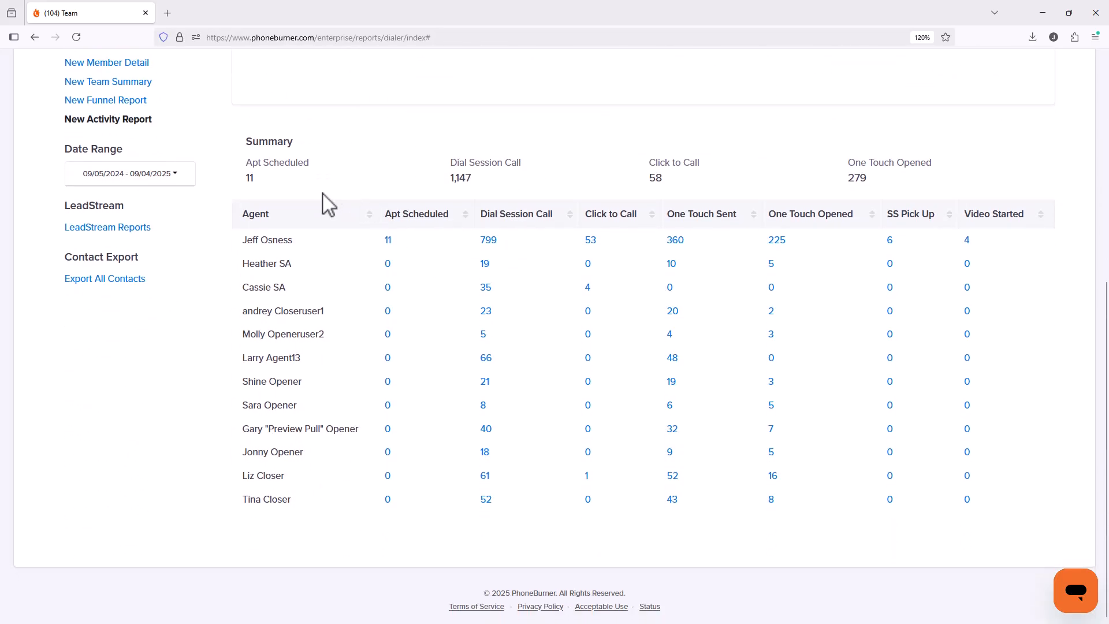